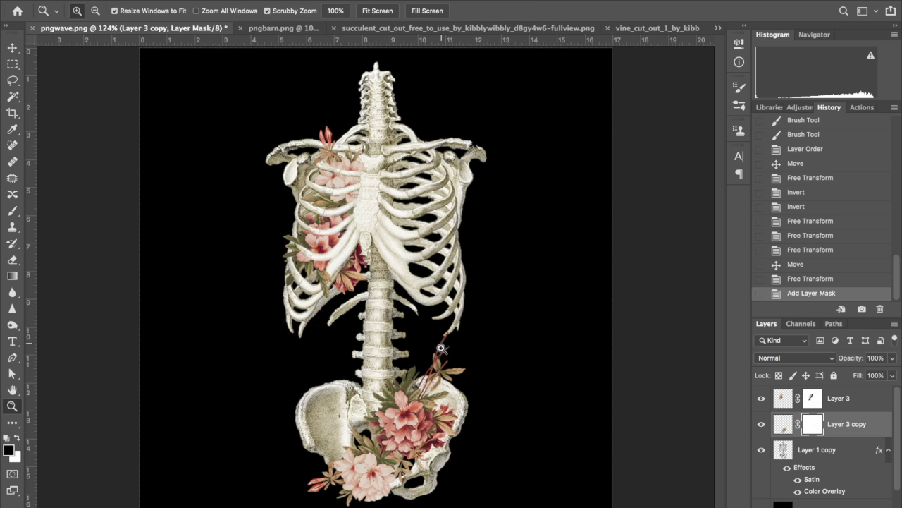
# Mask out the lower ends of the stray red stems with black on Layer 3 copy's mask
pyautogui.press(']')
pyautogui.press(']')
pyautogui.press(']')
pyautogui.moveTo(371, 294); pyautogui.dragTo(379, 302)
pyautogui.moveTo(380, 300); pyautogui.dragTo(385, 308)
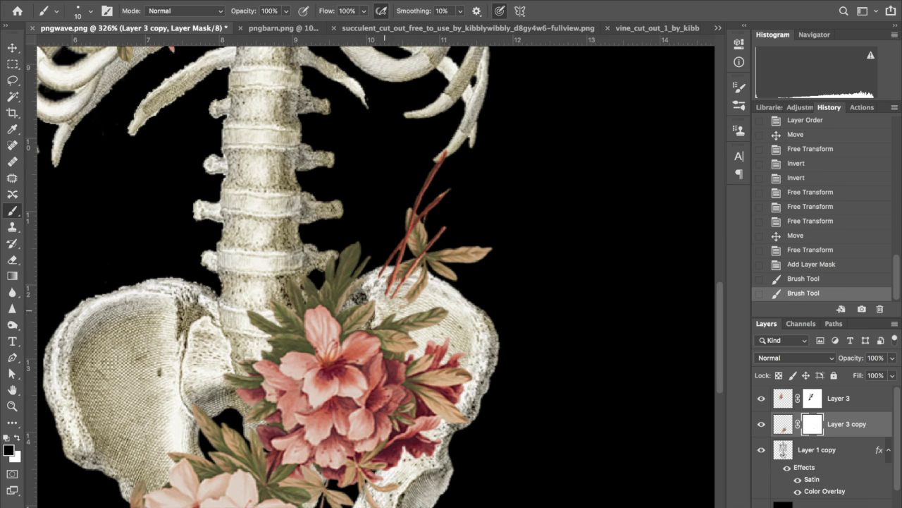
pyautogui.moveTo(488, 252); pyautogui.dragTo(423, 268)
pyautogui.press('[')
pyautogui.press('[')
pyautogui.press('[')
pyautogui.moveTo(444, 158); pyautogui.dragTo(395, 272)
# Hide the pink flowers over the lower left pelvis, using lowered opacity to see the bones
pyautogui.click(466, 214)
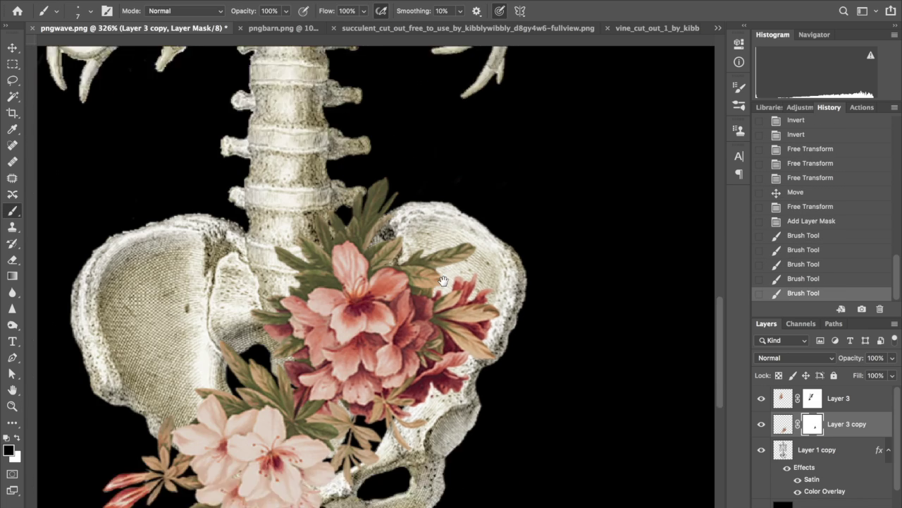
pyautogui.click(368, 398)
pyautogui.moveTo(364, 394); pyautogui.dragTo(267, 310)
pyautogui.moveTo(261, 367); pyautogui.dragTo(225, 339)
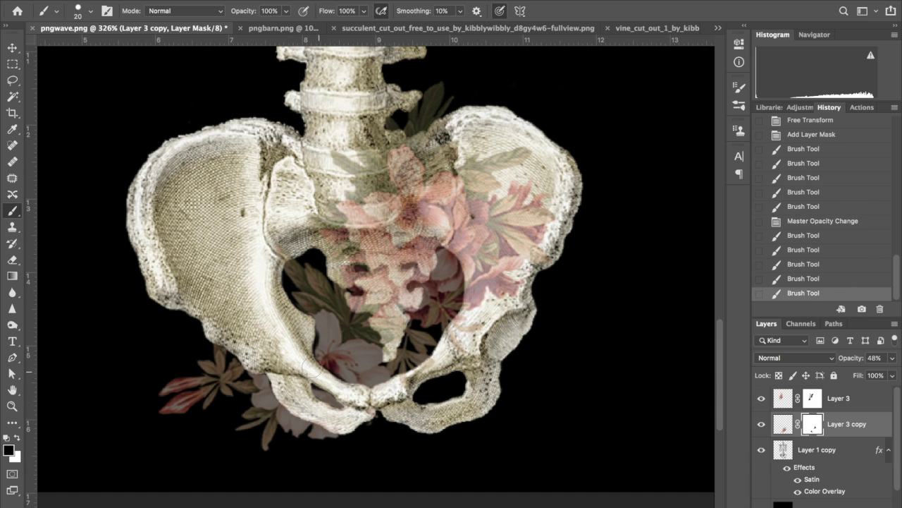
pyautogui.moveTo(857, 357); pyautogui.dragTo(889, 358)
# Touch up the mask with black around the lower flowers
pyautogui.click(315, 427)
pyautogui.press('x')
pyautogui.click(307, 418)
pyautogui.click(342, 400)
pyautogui.click(359, 391)
pyautogui.click(372, 384)
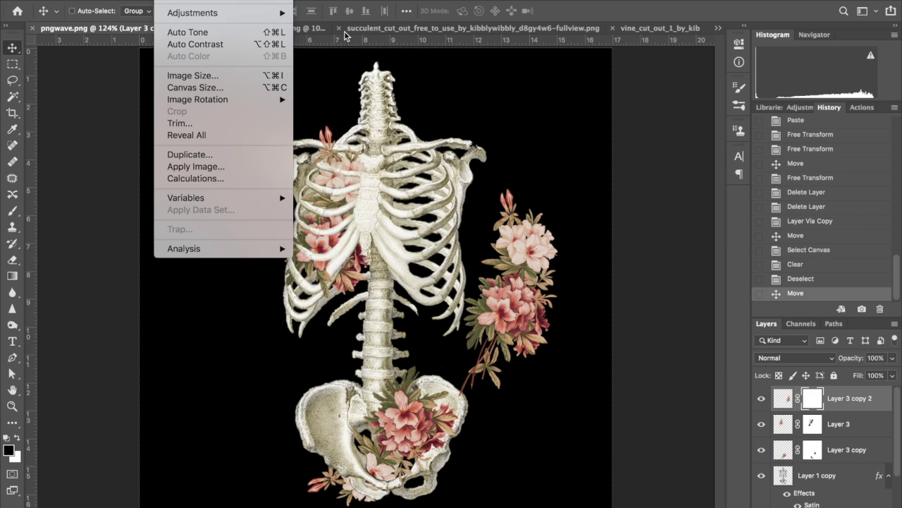
# Shift the Reds of the right flower cluster toward peach with Hue/Saturation
pyautogui.hotkey('ctrl', 'u')
pyautogui.click(606, 78)
pyautogui.click(599, 92)
pyautogui.moveTo(675, 115)
pyautogui.mouseDown()
pyautogui.moveTo(696, 115)
pyautogui.moveTo(608, 139)
pyautogui.moveTo(679, 126)
pyautogui.moveTo(684, 147)
pyautogui.mouseUp()
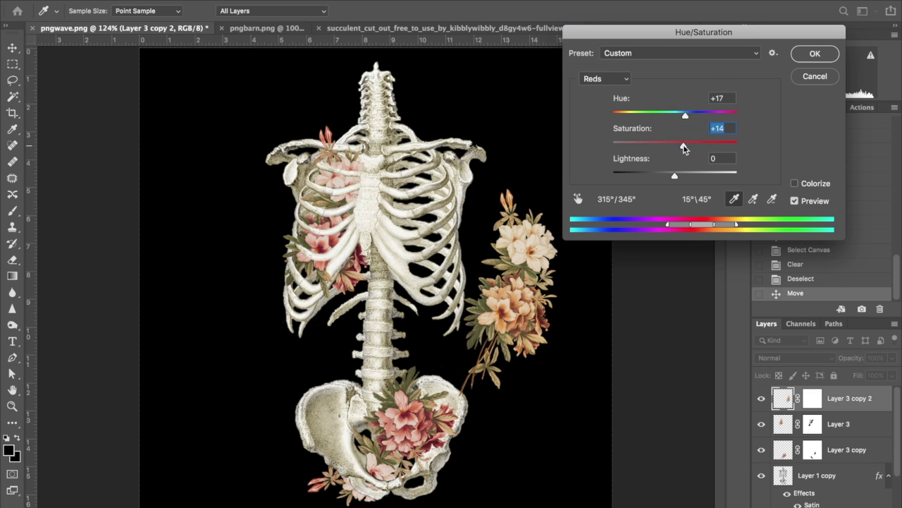
pyautogui.press('Return')
# Duplicate the peach cluster, rotate it onto the left ribcage, and mask its left edge
pyautogui.hotkey('ctrl', 'j')
pyautogui.moveTo(508, 268)
pyautogui.mouseDown()
pyautogui.moveTo(240, 317)
pyautogui.moveTo(356, 282)
pyautogui.moveTo(314, 300)
pyautogui.moveTo(274, 268)
pyautogui.mouseUp()
pyautogui.hotkey('ctrl', 't')
pyautogui.press('Return')
pyautogui.press('b')
pyautogui.moveTo(303, 194)
pyautogui.mouseDown()
pyautogui.moveTo(262, 247)
pyautogui.moveTo(264, 298)
pyautogui.moveTo(332, 233)
pyautogui.mouseUp()
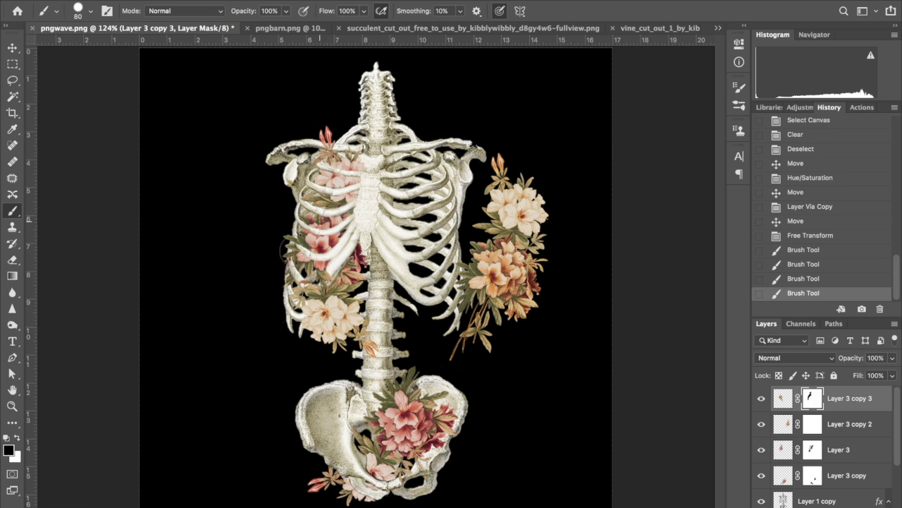
# Move the left-rib peach flowers below Layer 3 and mask away the dark patch beside them
pyautogui.hotkey('ctrl', '[')
pyautogui.moveTo(333, 264); pyautogui.dragTo(386, 243)
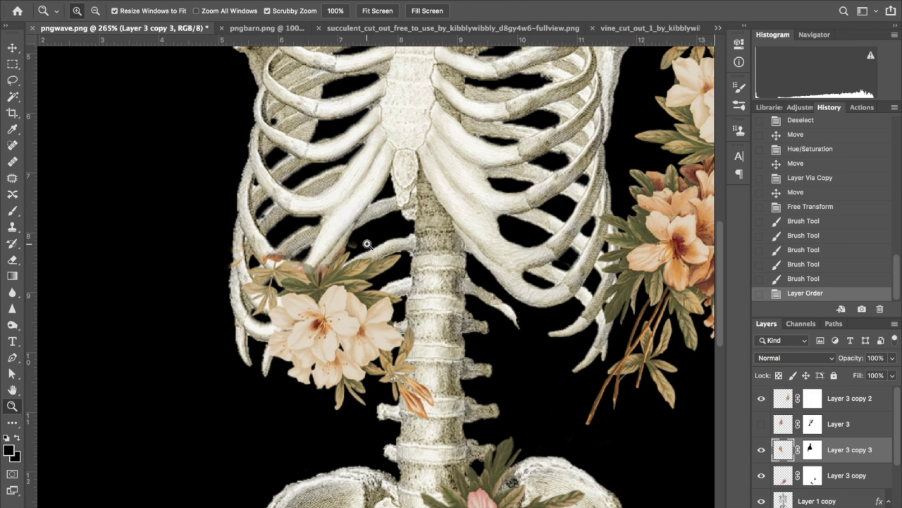
pyautogui.moveTo(281, 262); pyautogui.dragTo(275, 258)
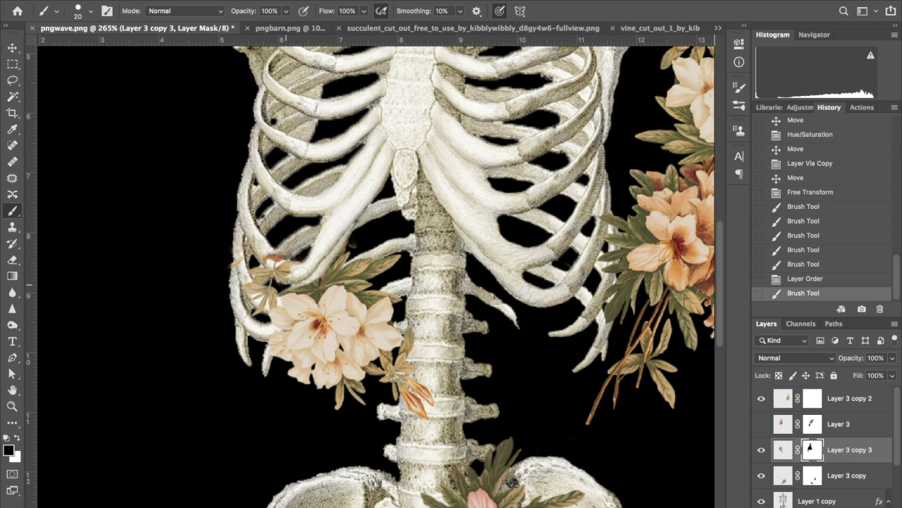
pyautogui.click(762, 424)
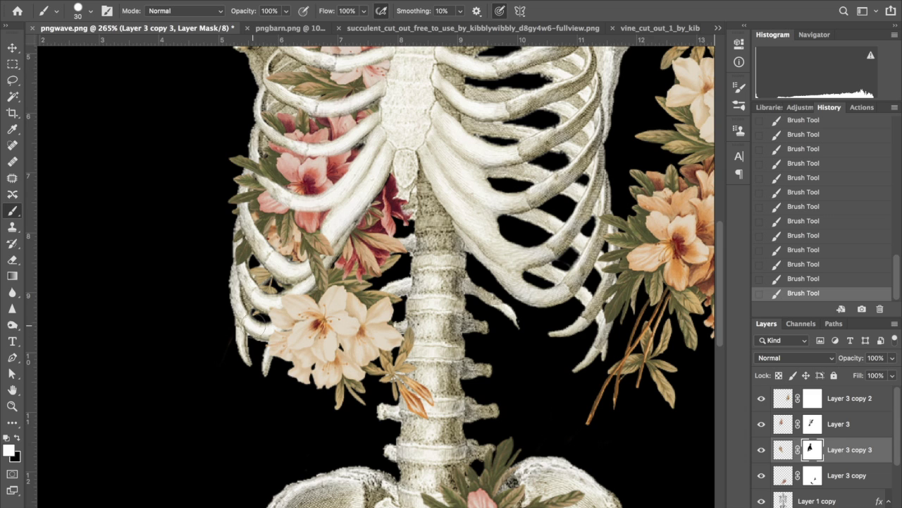
# Send the right peach flower layer lower in the layer stack
pyautogui.hotkey('ctrl', '-')
pyautogui.moveTo(849, 398); pyautogui.dragTo(850, 488)
pyautogui.press('x')
pyautogui.moveTo(688, 227); pyautogui.dragTo(592, 201)
pyautogui.hotkey('ctrl', 'z')
# Mask out the peach cluster's lower stems and move it down toward the pelvis
pyautogui.click(812, 475)
pyautogui.press(']')
pyautogui.press(']')
pyautogui.press(']')
pyautogui.moveTo(602, 356); pyautogui.dragTo(570, 346)
pyautogui.moveTo(578, 233)
pyautogui.mouseDown()
pyautogui.moveTo(662, 242)
pyautogui.moveTo(614, 237)
pyautogui.mouseUp()
pyautogui.press('v')
pyautogui.moveTo(656, 171); pyautogui.dragTo(522, 428)
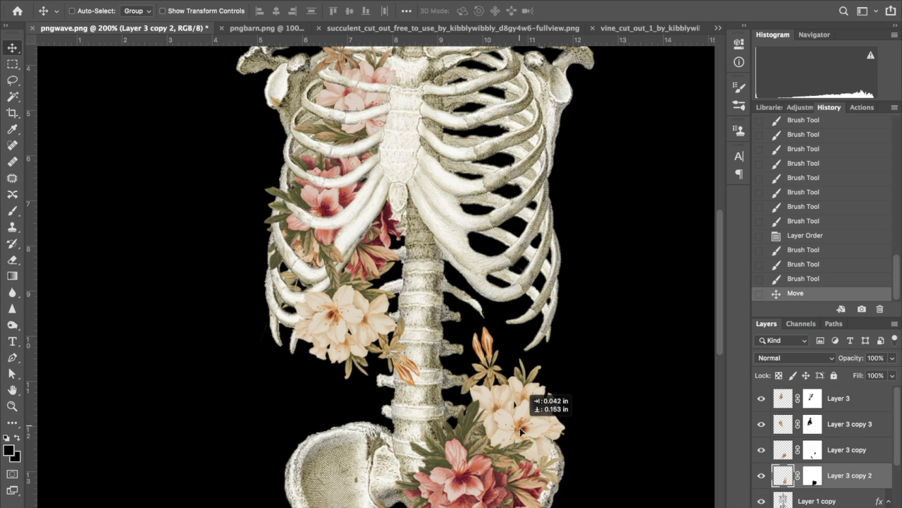
# Place the peach cluster on the pelvis and shrink it to about 98%
pyautogui.moveTo(522, 428); pyautogui.dragTo(539, 406)
pyautogui.hotkey('ctrl', 't')
pyautogui.moveTo(563, 343); pyautogui.dragTo(566, 343)
pyautogui.press('Return')
# Touch up the mask of the left-rib peach flowers with the Brush
pyautogui.press('z')
pyautogui.moveTo(395, 331)
pyautogui.mouseDown()
pyautogui.moveTo(432, 323)
pyautogui.moveTo(492, 340)
pyautogui.mouseUp()
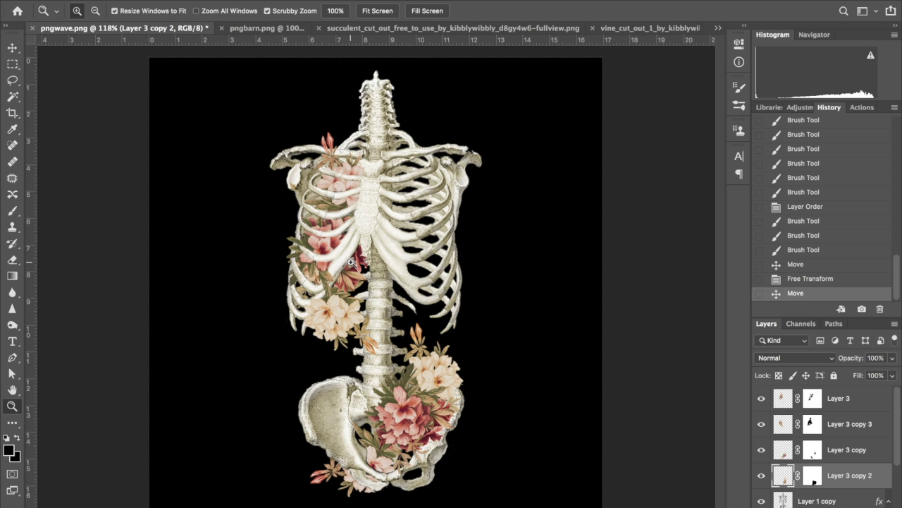
pyautogui.moveTo(350, 261)
pyautogui.mouseDown()
pyautogui.moveTo(385, 344)
pyautogui.moveTo(363, 317)
pyautogui.mouseUp()
pyautogui.click(812, 424)
pyautogui.press('b')
pyautogui.click(384, 349)
pyautogui.hotkey('ctrl', '0')
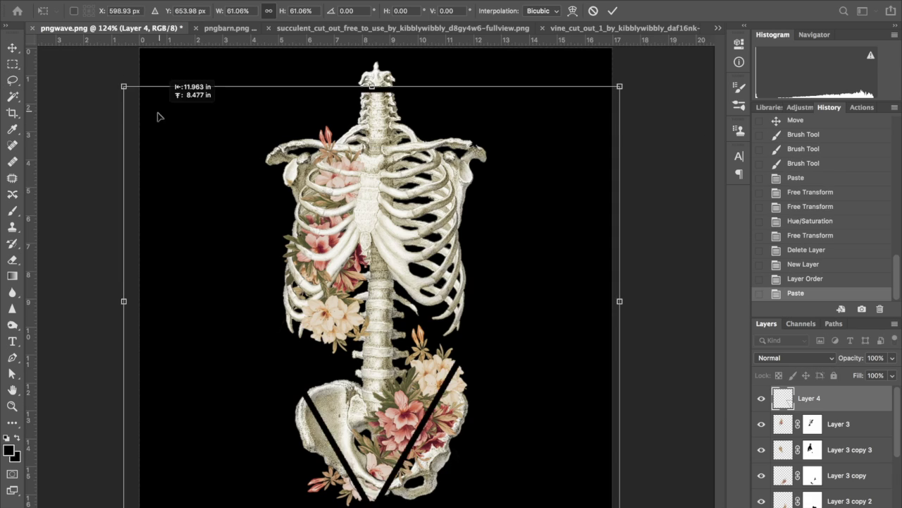
# Shrink the pasted triangle, invert it to white, and move it over the skeleton
pyautogui.moveTo(159, 116); pyautogui.dragTo(210, 146)
pyautogui.press('Return')
pyautogui.hotkey('ctrl', 't')
pyautogui.press('Return')
pyautogui.hotkey('ctrl', 'i')
pyautogui.press('l')
pyautogui.press('v')
pyautogui.moveTo(408, 153); pyautogui.dragTo(416, 170)
# Resize the triangle to width 85 and enlarge it around the torso
pyautogui.hotkey('ctrl', 't')
pyautogui.moveTo(551, 316)
pyautogui.mouseDown()
pyautogui.moveTo(482, 315)
pyautogui.moveTo(557, 320)
pyautogui.mouseUp()
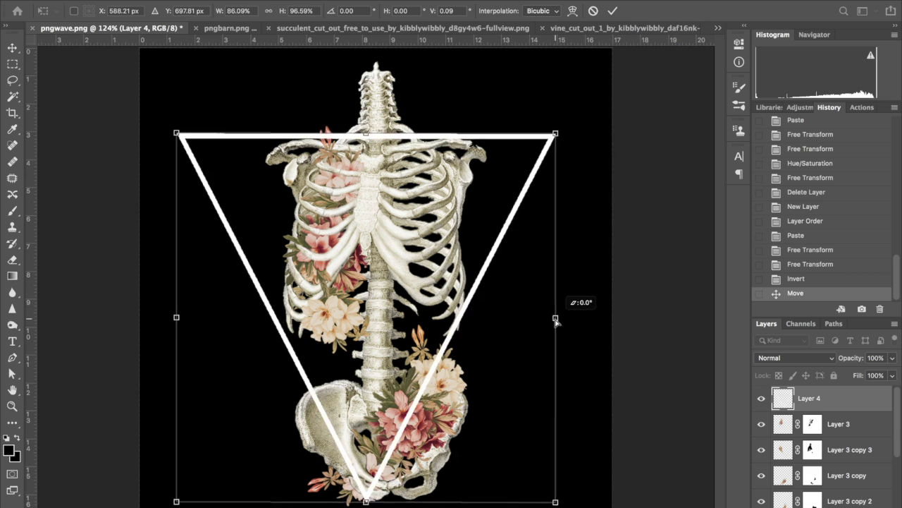
pyautogui.moveTo(557, 321); pyautogui.dragTo(614, 317)
pyautogui.click(239, 11)
pyautogui.write('85')
pyautogui.press('Return')
pyautogui.press('Return')
pyautogui.hotkey('ctrl', 't')
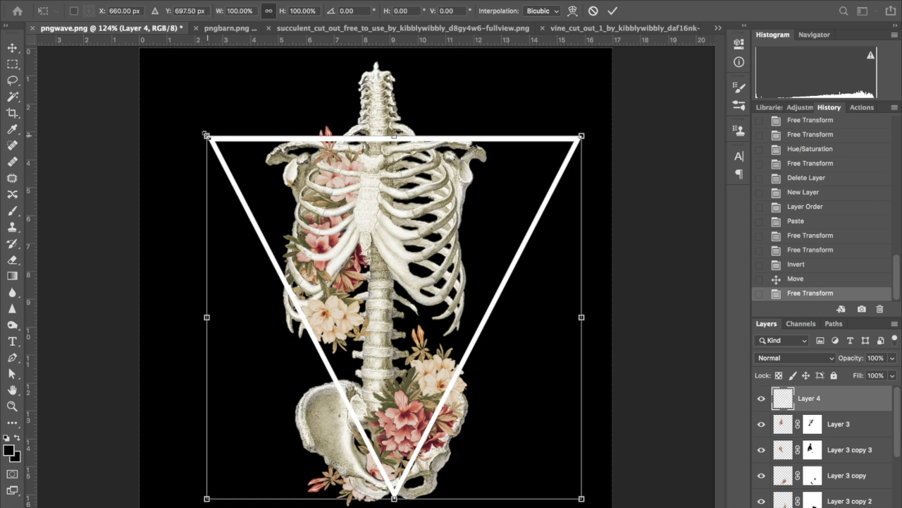
pyautogui.moveTo(419, 136); pyautogui.dragTo(419, 92)
pyautogui.press('Return')
# Select the skeleton and flower layers together and nudge them up slightly
pyautogui.scroll(-2, 864, 498)
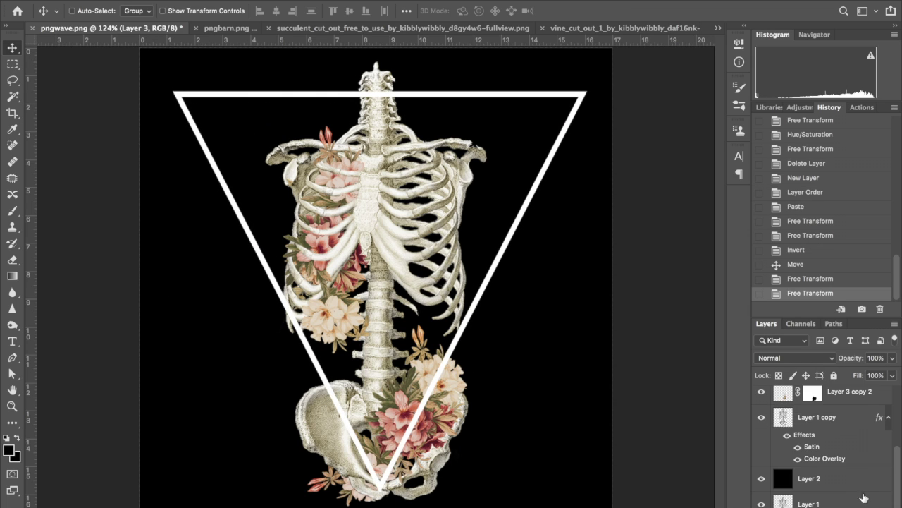
pyautogui.keyDown('shift'); pyautogui.click(818, 417); pyautogui.keyUp('shift')
pyautogui.scroll(2, 846, 423)
pyautogui.press('Up')
pyautogui.press('Down')
pyautogui.press('Up')
pyautogui.press('Up')
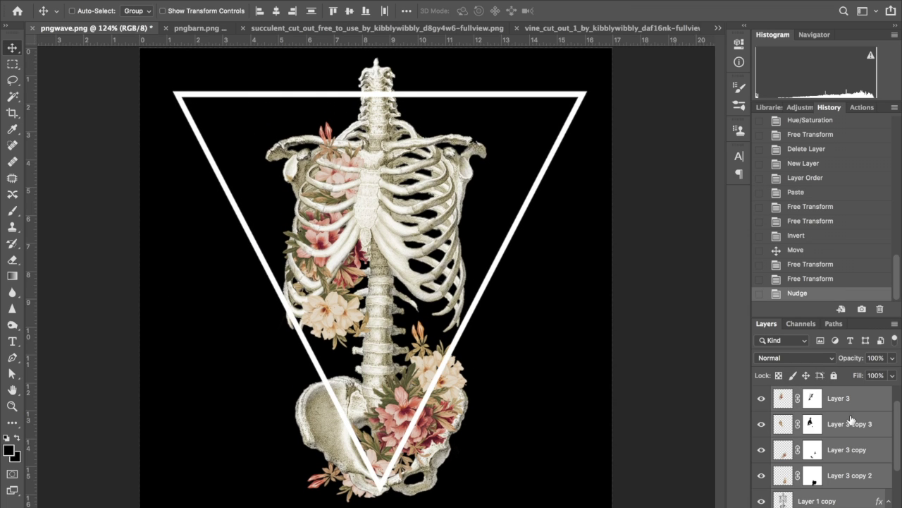
# Enlarge the triangle and make the canvas a larger square with Canvas Size
pyautogui.hotkey('ctrl', 'shift', 'alt', 'n')
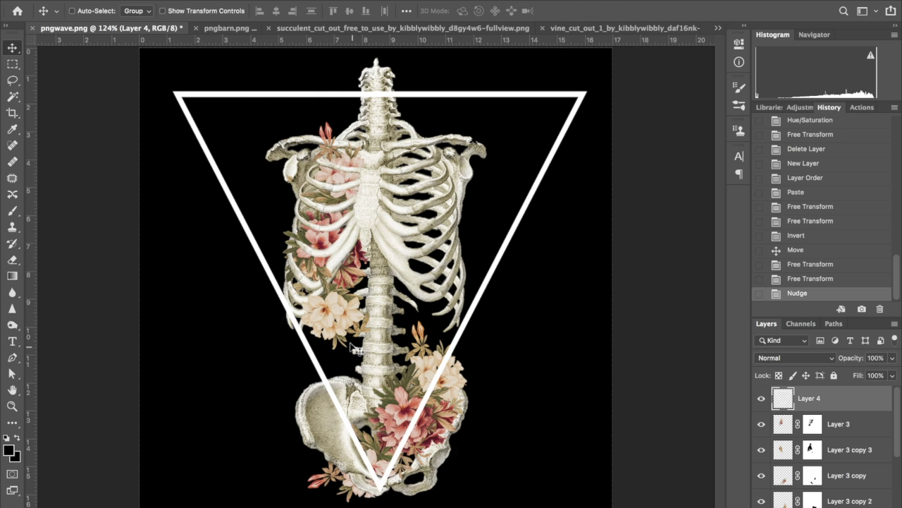
pyautogui.hotkey('ctrl', 't')
pyautogui.press('Return')
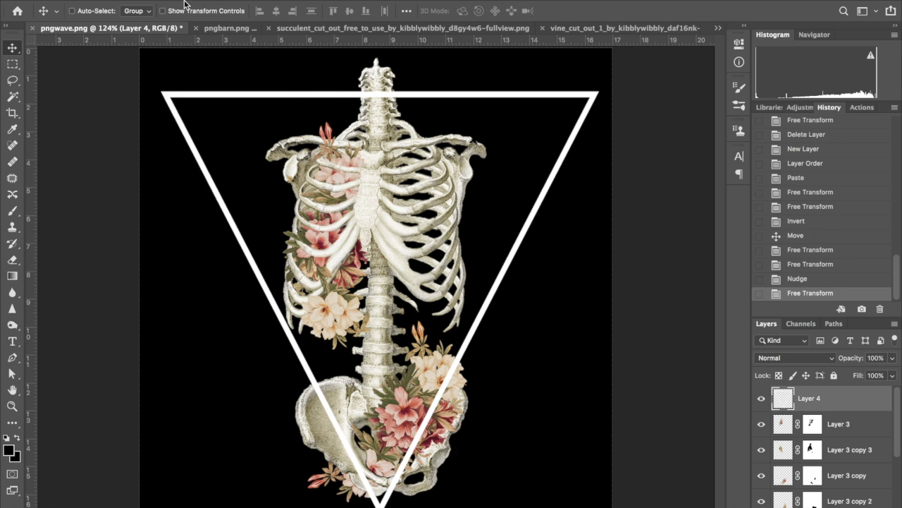
pyautogui.hotkey('ctrl', 'alt', 'c')
pyautogui.press('Return')
pyautogui.hotkey('ctrl', '0')
# Scale the black background to fill the new canvas and nudge the triangle down
pyautogui.scroll(-3, 843, 476)
pyautogui.hotkey('ctrl', 't')
pyautogui.moveTo(567, 476); pyautogui.dragTo(592, 500)
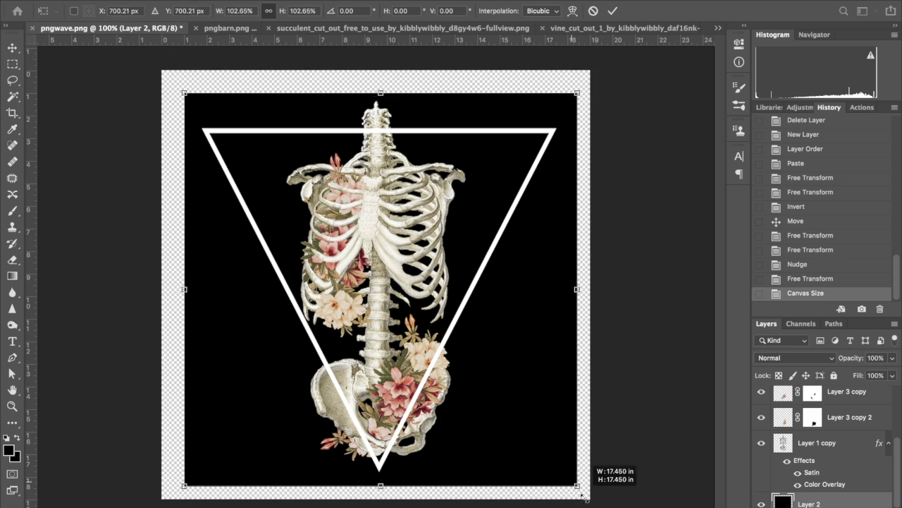
pyautogui.press('Return')
pyautogui.scroll(3, 832, 451)
pyautogui.press('Down')
pyautogui.press('Down')
pyautogui.press('Down')
pyautogui.press('Down')
pyautogui.press('Down')
pyautogui.press('Down')
pyautogui.press('Down')
pyautogui.press('Down')
pyautogui.press('Down')
pyautogui.scroll(-3, 840, 441)
pyautogui.keyDown('shift'); pyautogui.click(839, 417); pyautogui.keyUp('shift')
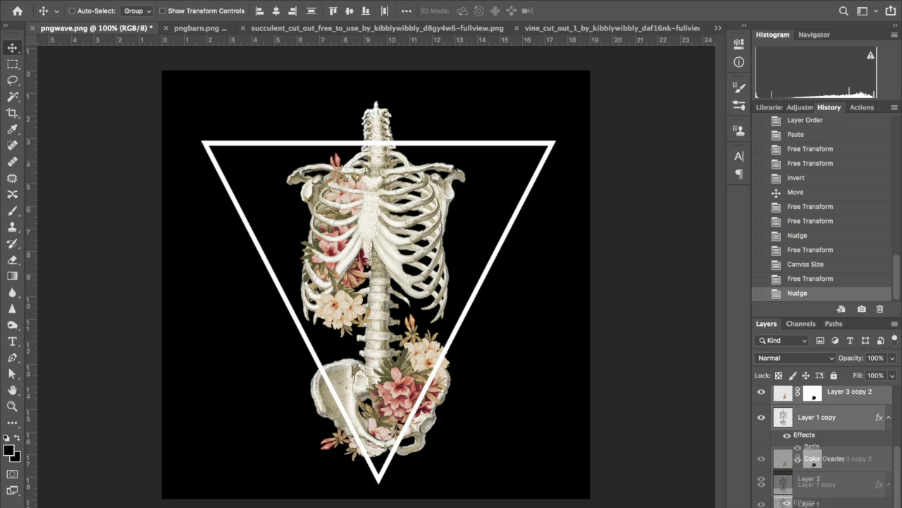
# Group the skeleton layers and nudge the group right
pyautogui.hotkey('ctrl', 'g')
pyautogui.press('Right')
pyautogui.press('Right')
pyautogui.press('Right')
pyautogui.press('Right')
pyautogui.press('Right')
pyautogui.press('Right')
pyautogui.click(811, 398)
# Colorize the triangle gold with Hue/Saturation, lightness -10
pyautogui.hotkey('ctrl', 'u')
pyautogui.click(794, 183)
pyautogui.moveTo(673, 177); pyautogui.dragTo(654, 175)
pyautogui.moveTo(645, 145); pyautogui.dragTo(678, 145)
pyautogui.moveTo(638, 112); pyautogui.dragTo(629, 114)
pyautogui.press('Tab')
pyautogui.press('Tab')
pyautogui.write('-10')
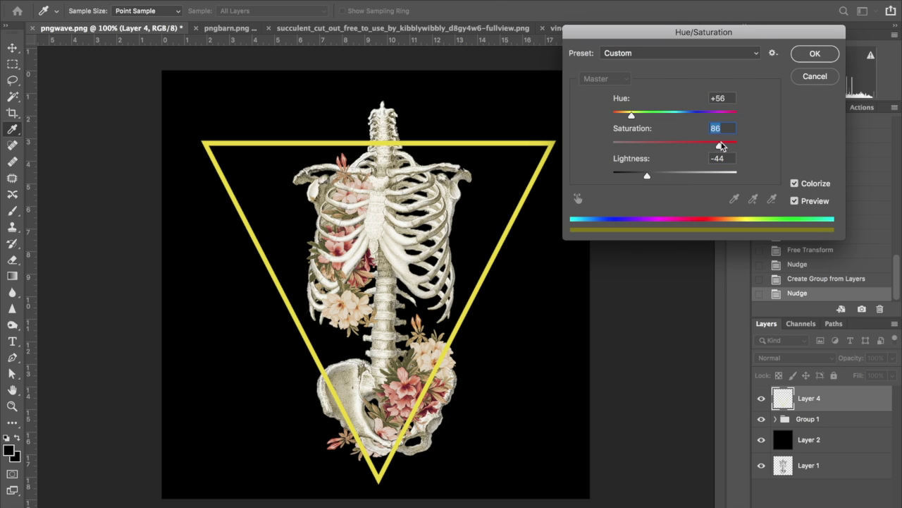
pyautogui.press('Return')
pyautogui.press('v')
# Give the triangle a Bevel & Emboss and a Multiply drop shadow at 49% opacity
pyautogui.doubleClick(831, 405)
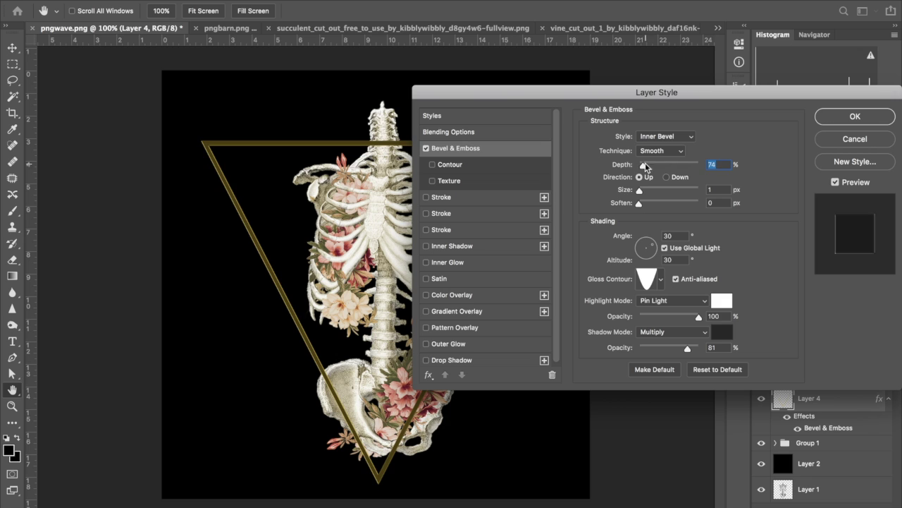
pyautogui.moveTo(643, 191); pyautogui.dragTo(642, 190)
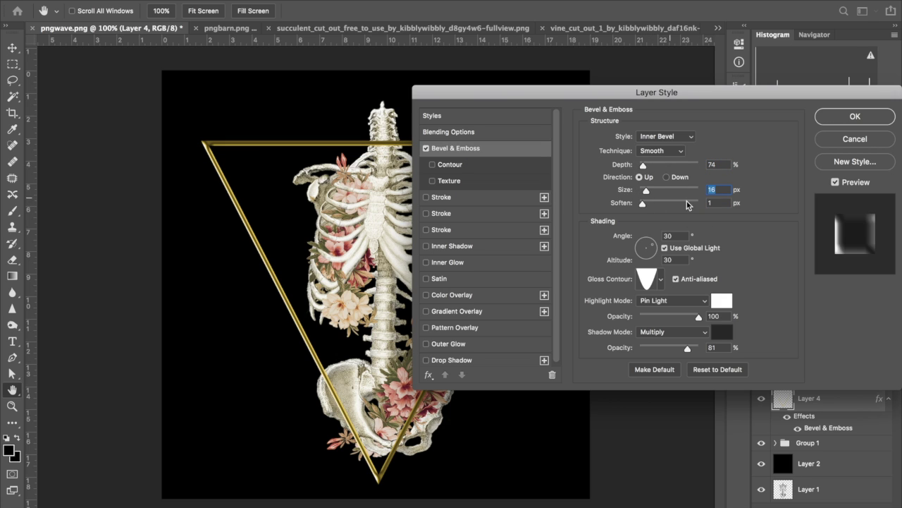
pyautogui.moveTo(644, 263); pyautogui.dragTo(649, 250)
pyautogui.click(452, 359)
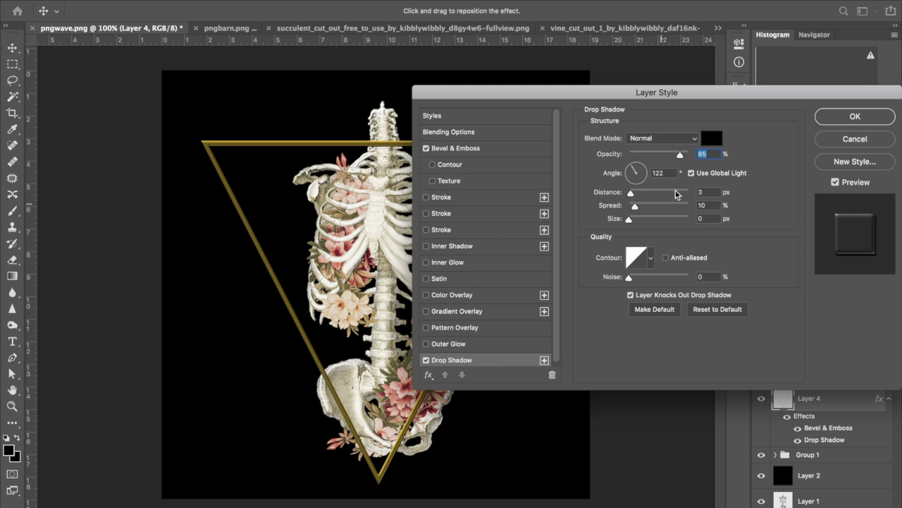
pyautogui.click(669, 142)
pyautogui.click(666, 216)
pyautogui.click(667, 140)
pyautogui.click(645, 29)
pyautogui.moveTo(680, 154); pyautogui.dragTo(657, 155)
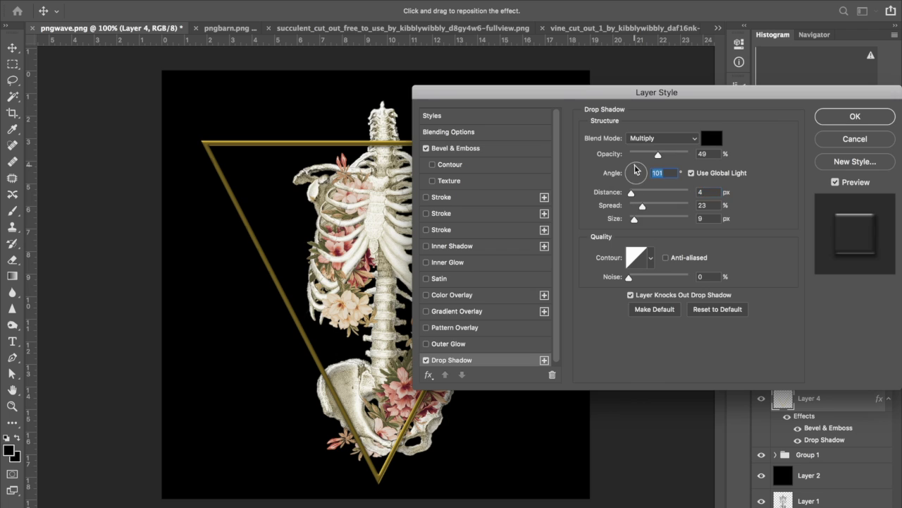
pyautogui.click(849, 117)
# Mask the gold triangle line where it crosses the lower flowers
pyautogui.press('b')
pyautogui.moveTo(398, 442); pyautogui.dragTo(409, 423)
pyautogui.moveTo(412, 419); pyautogui.dragTo(448, 345)
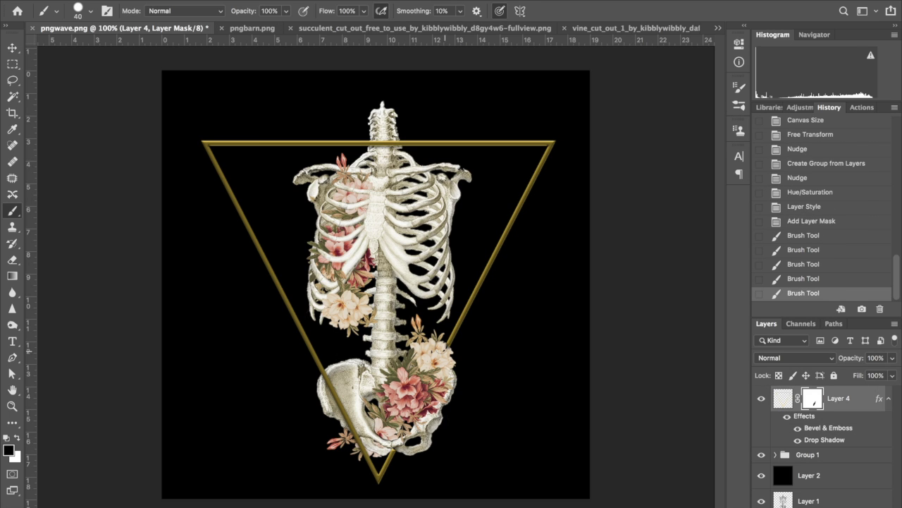
# Turn off the triangle's drop shadow in its Layer Style settings
pyautogui.doubleClick(824, 439)
pyautogui.click(428, 357)
pyautogui.press('Return')
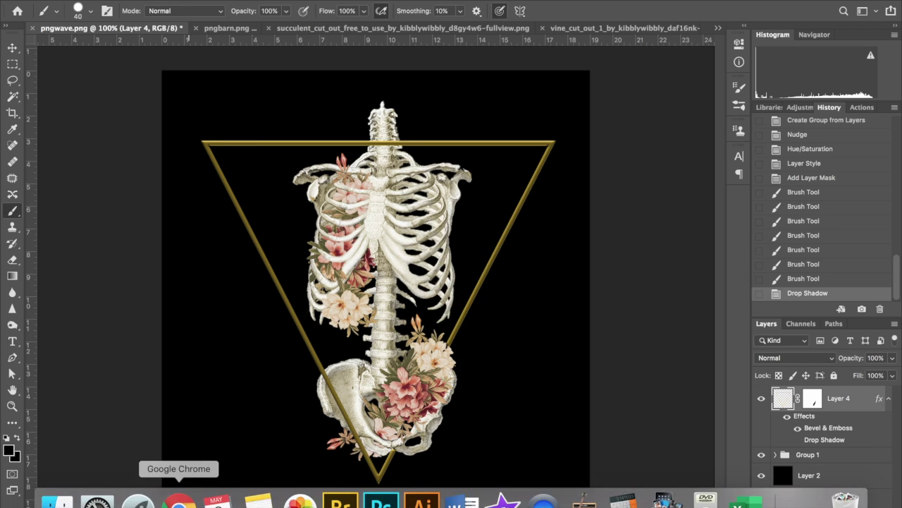
# Zoom in and paint white on the triangle mask to restore the gold line in the flowers
pyautogui.press('z')
pyautogui.moveTo(459, 279); pyautogui.dragTo(755, 407)
pyautogui.click(812, 399)
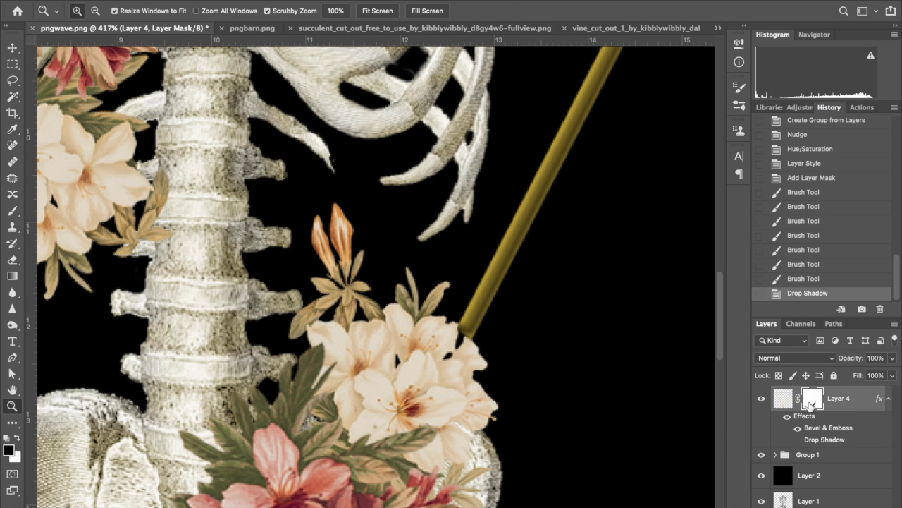
pyautogui.press('b')
pyautogui.press('x')
pyautogui.moveTo(467, 337); pyautogui.dragTo(467, 329)
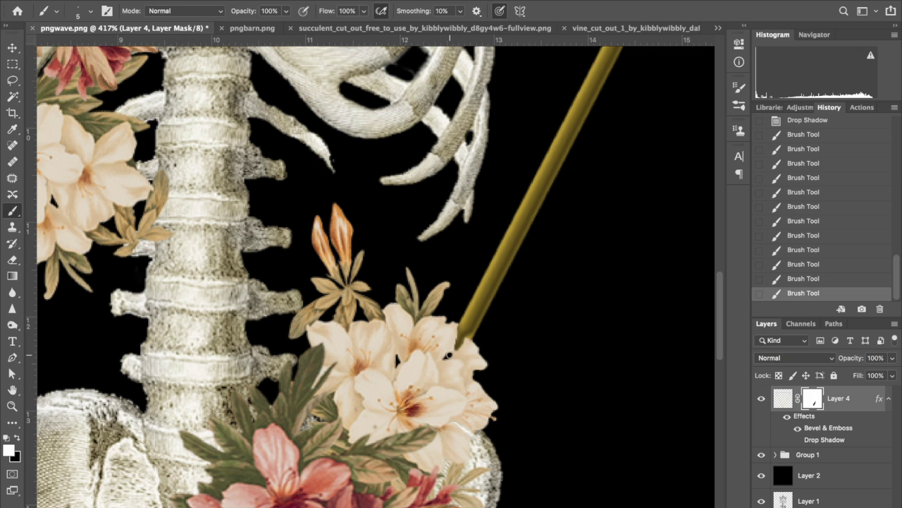
# Delete the Bevel & Emboss and Drop Shadow effects from Layer 4
pyautogui.scroll(-5, 464, 325)
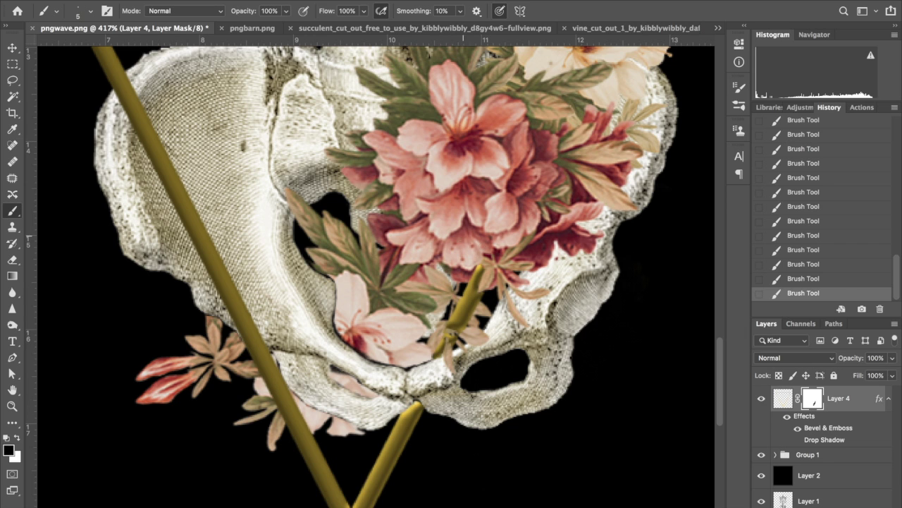
pyautogui.click(798, 427)
pyautogui.moveTo(838, 438); pyautogui.dragTo(880, 504)
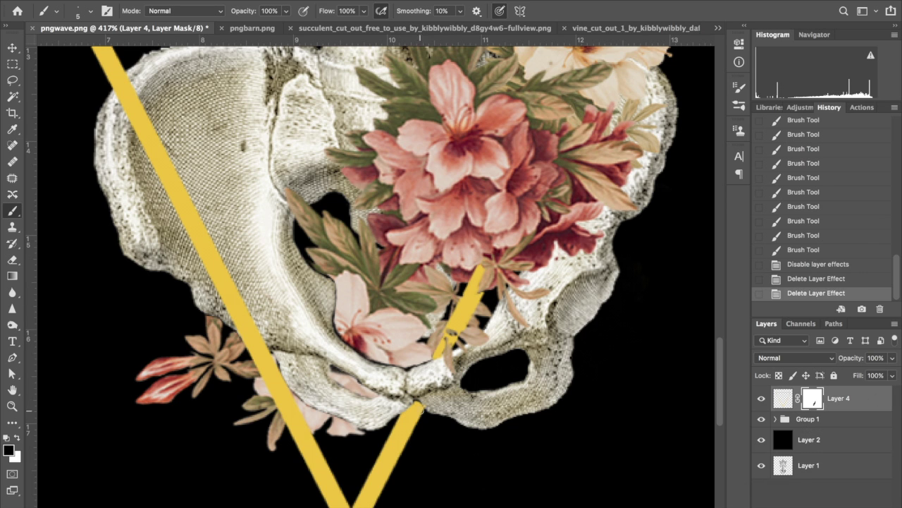
pyautogui.click(416, 407)
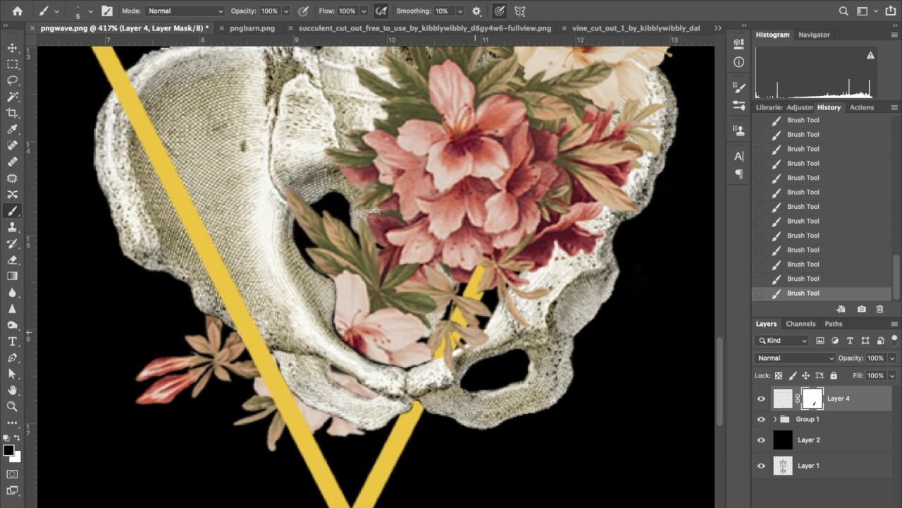
# View the whole composition, then zoom in on the upper ribcage and spine
pyautogui.hotkey('ctrl', '0')
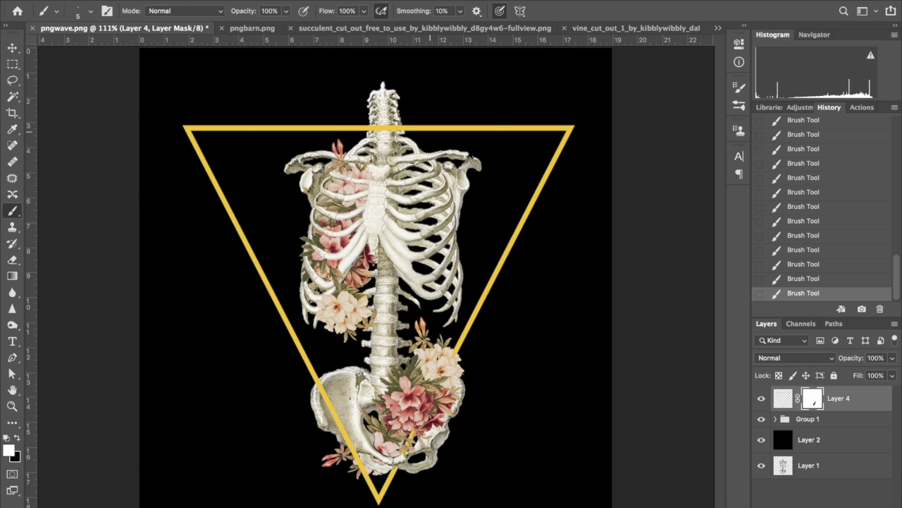
pyautogui.keyDown('ctrl'); pyautogui.click(383, 134); pyautogui.keyUp('ctrl')
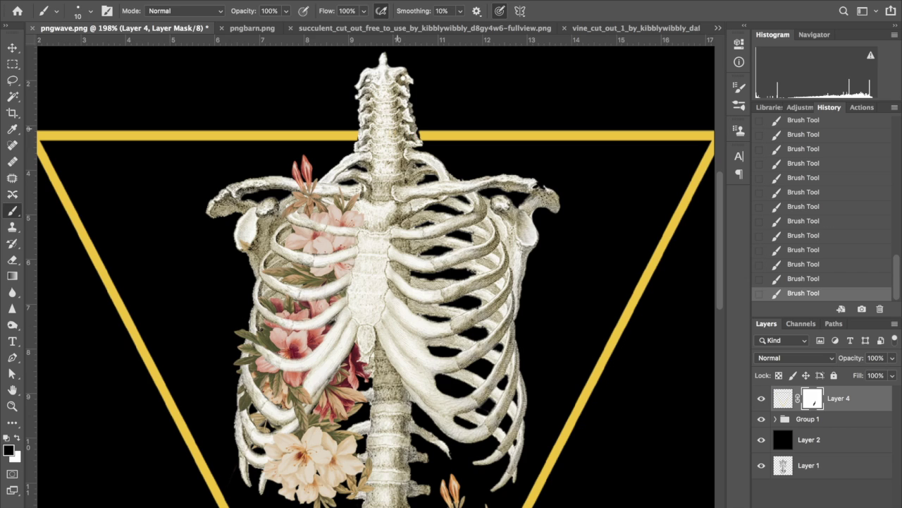
pyautogui.keyDown('ctrl'); pyautogui.click(420, 144); pyautogui.keyUp('ctrl')
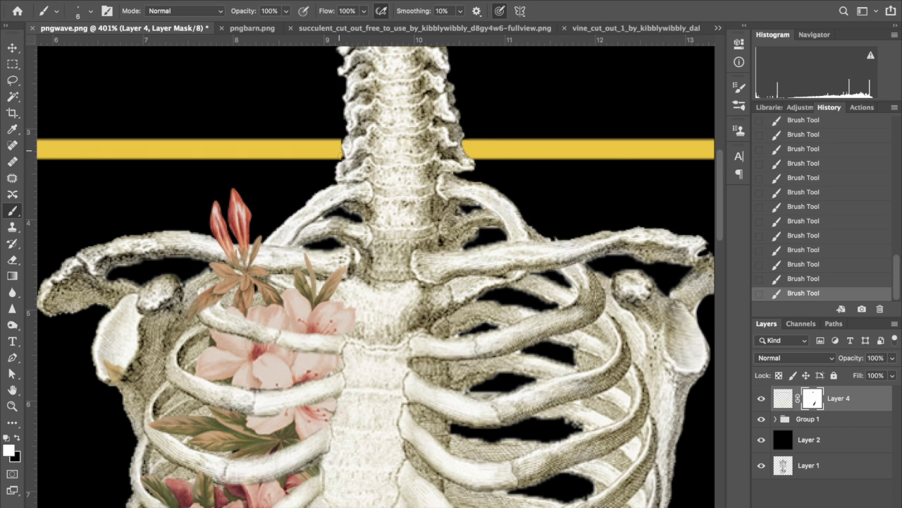
# Add an Inner Glow to the triangle: 54% opacity, 17% choke, Multiply blending, custom colour
pyautogui.hotkey('ctrl', '0')
pyautogui.click(812, 464)
pyautogui.click(816, 439)
pyautogui.moveTo(655, 149); pyautogui.dragTo(661, 149)
pyautogui.moveTo(648, 245); pyautogui.dragTo(639, 246)
pyautogui.click(634, 259)
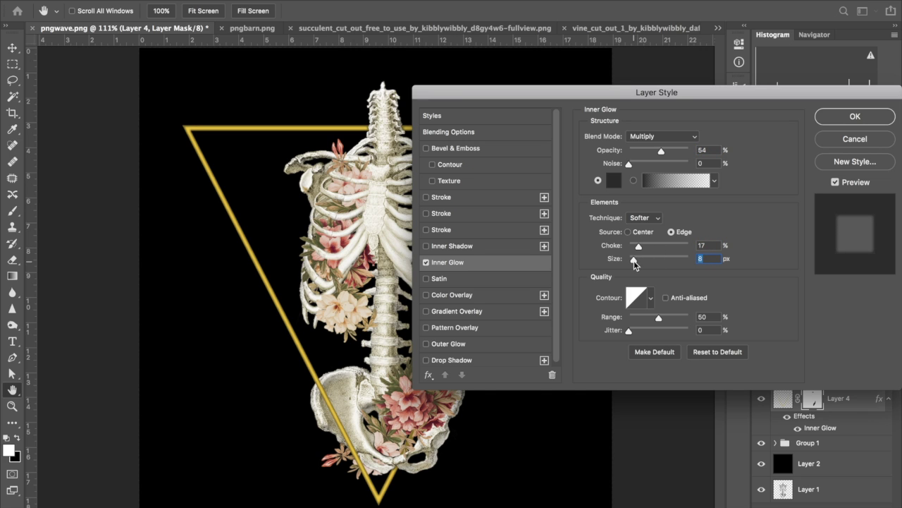
pyautogui.click(662, 136)
pyautogui.click(663, 243)
pyautogui.click(662, 136)
pyautogui.click(659, 35)
pyautogui.click(614, 180)
pyautogui.click(690, 16)
# Add a custom-coloured Satin effect and start a Gradient Overlay from a plain two-colour gradient
pyautogui.click(438, 279)
pyautogui.click(709, 135)
pyautogui.click(690, 16)
pyautogui.click(457, 311)
pyautogui.click(665, 147)
pyautogui.click(658, 128)
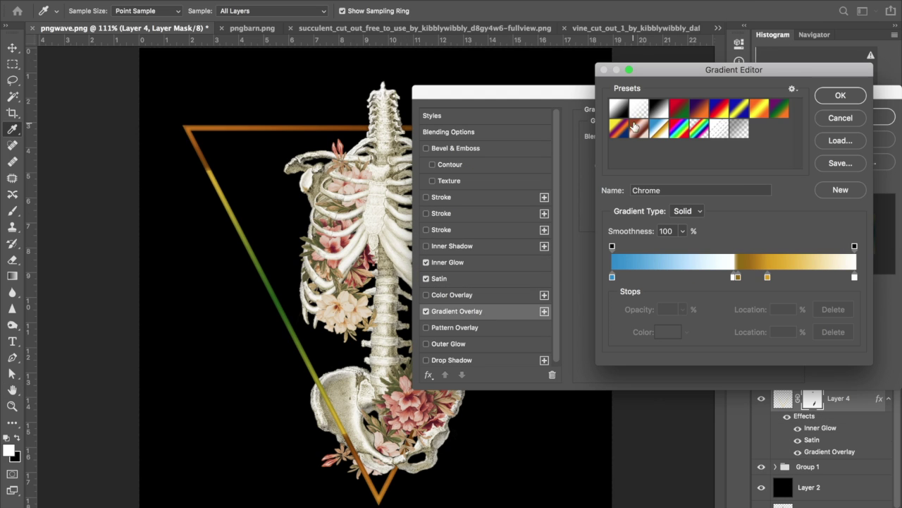
pyautogui.click(619, 108)
# Finish the custom gradient with a white middle stop, apply the style, and set 90% opacity
pyautogui.click(839, 281)
pyautogui.moveTo(670, 277); pyautogui.dragTo(767, 279)
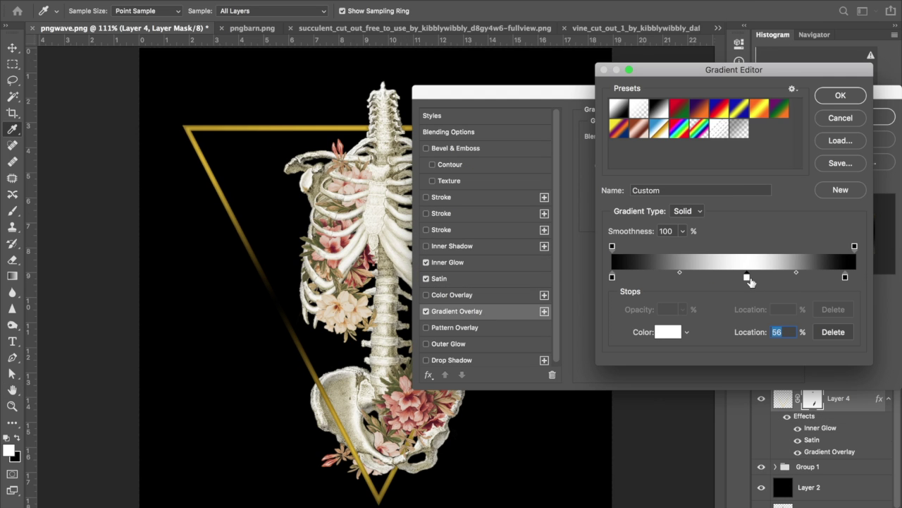
pyautogui.doubleClick(767, 278)
pyautogui.click(693, 39)
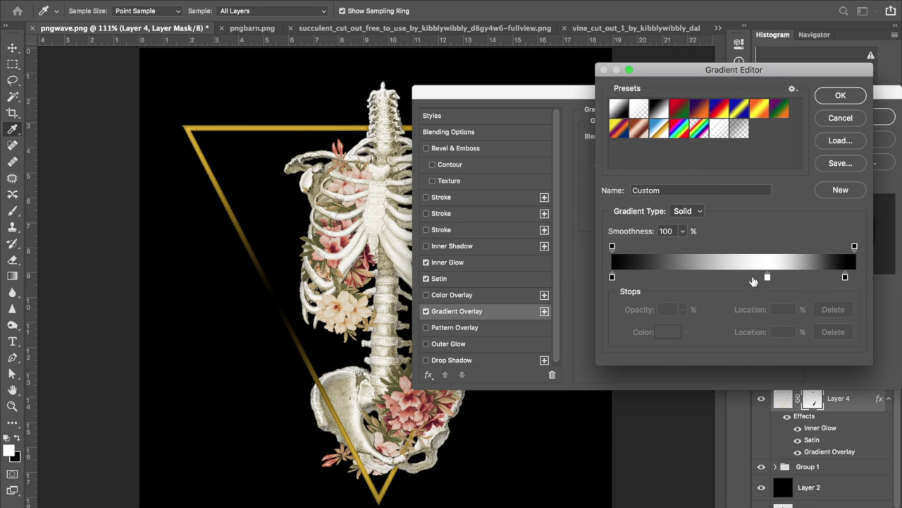
pyautogui.moveTo(767, 277); pyautogui.dragTo(751, 277)
pyautogui.doubleClick(752, 277)
pyautogui.click(689, 14)
pyautogui.click(840, 95)
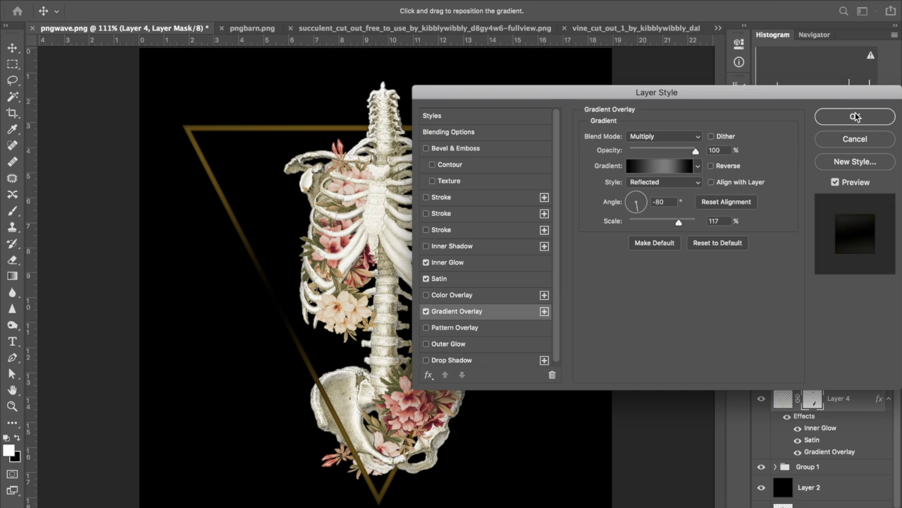
pyautogui.moveTo(632, 150); pyautogui.dragTo(662, 153)
pyautogui.click(839, 117)
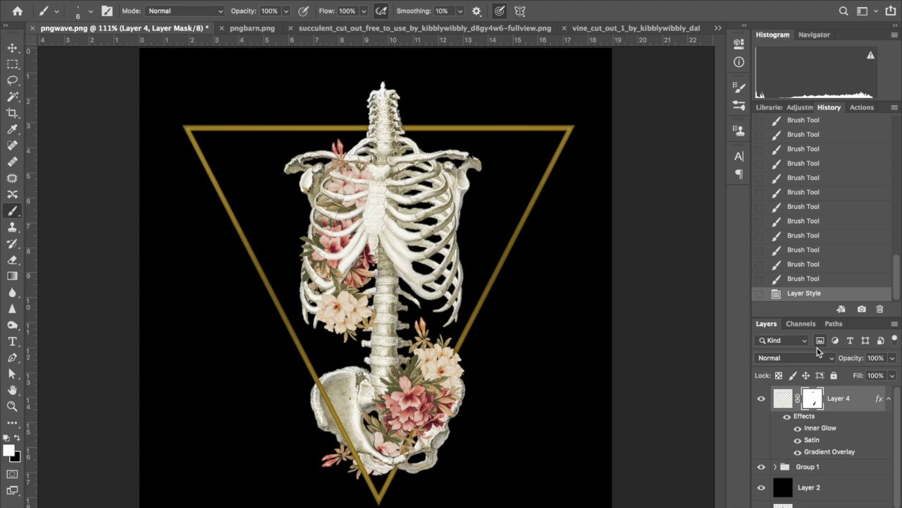
pyautogui.moveTo(849, 357); pyautogui.dragTo(841, 358)
# Stroke a large elliptical selection around the skeleton, then deselect
pyautogui.press('m')
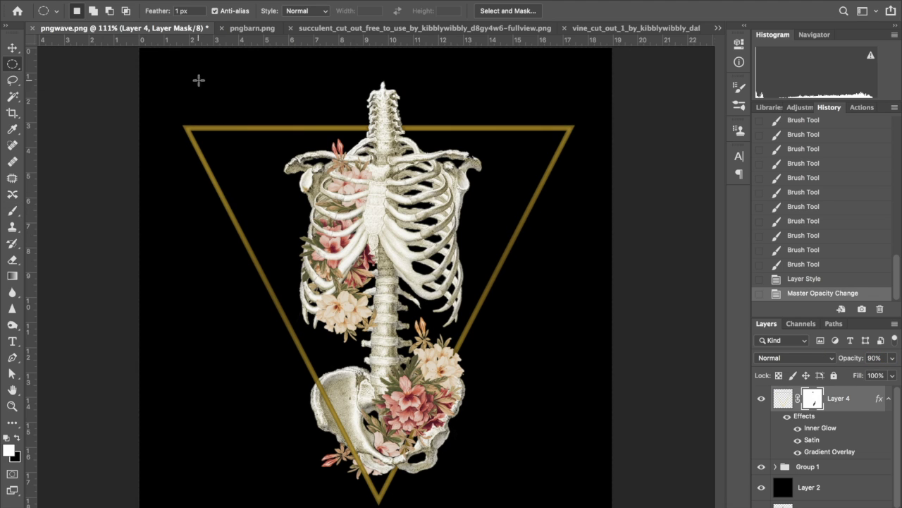
pyautogui.moveTo(532, 459); pyautogui.dragTo(149, 76)
pyautogui.rightClick(485, 297)
pyautogui.click(515, 475)
pyautogui.click(611, 167)
pyautogui.hotkey('ctrl', 'd')
# On a new layer, stroke the circular selection in white and deselect
pyautogui.hotkey('ctrl', 'shift', 'alt', 'n')
pyautogui.click(804, 251)
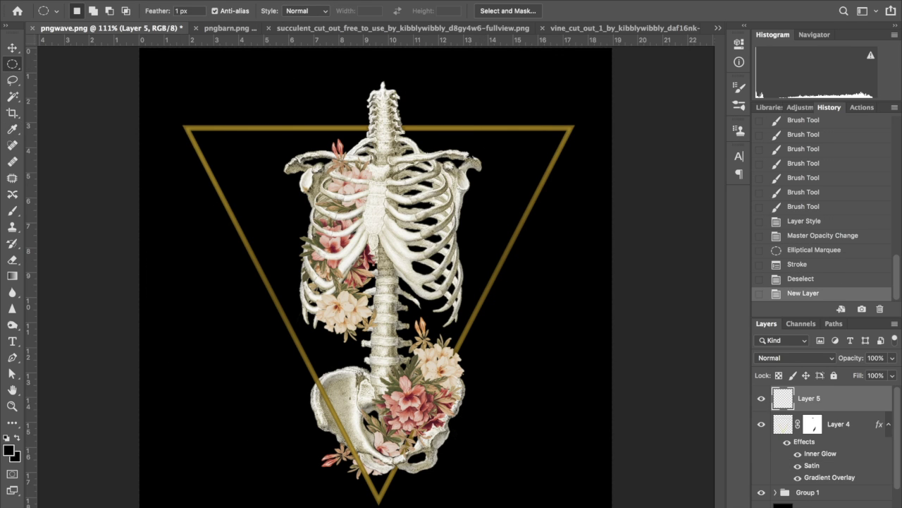
pyautogui.hotkey('ctrl', 'shift', 'alt', 'n')
pyautogui.rightClick(426, 296)
pyautogui.click(540, 461)
pyautogui.click(499, 191)
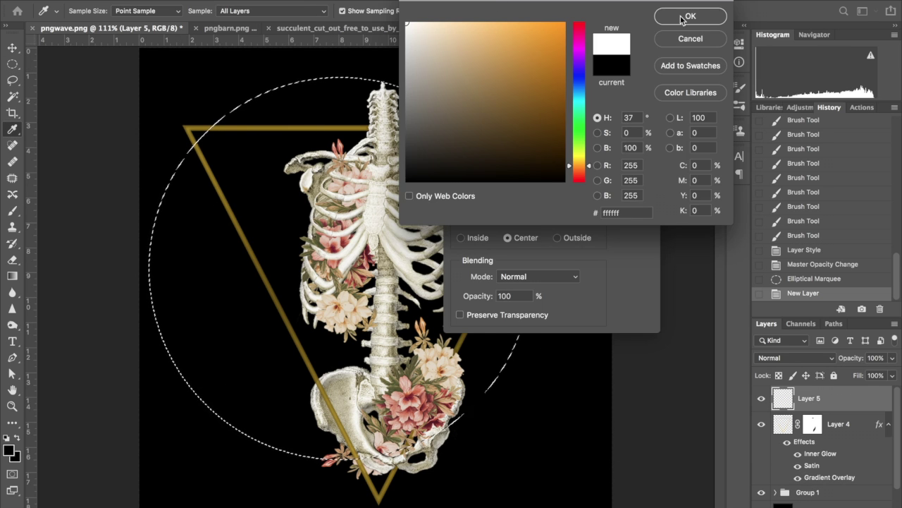
pyautogui.click(685, 14)
pyautogui.click(630, 162)
pyautogui.hotkey('ctrl', 'd')
# Free Transform the white circle larger around the skeleton and set it to 30% opacity
pyautogui.hotkey('ctrl', 't')
pyautogui.hotkey('ctrl', '-')
pyautogui.moveTo(497, 398); pyautogui.dragTo(517, 425)
pyautogui.moveTo(262, 167); pyautogui.dragTo(210, 177)
pyautogui.moveTo(515, 146); pyautogui.dragTo(487, 175)
pyautogui.press('Return')
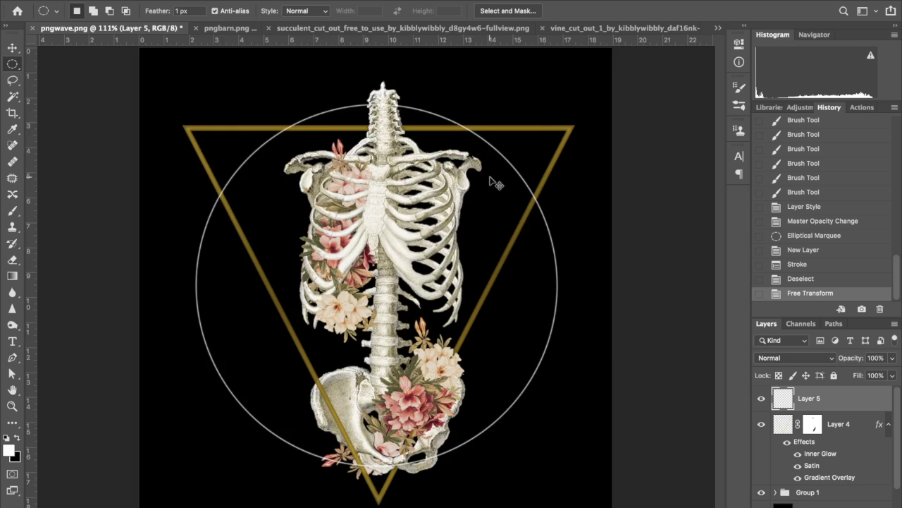
pyautogui.press('3')
pyautogui.hotkey('ctrl', '+')
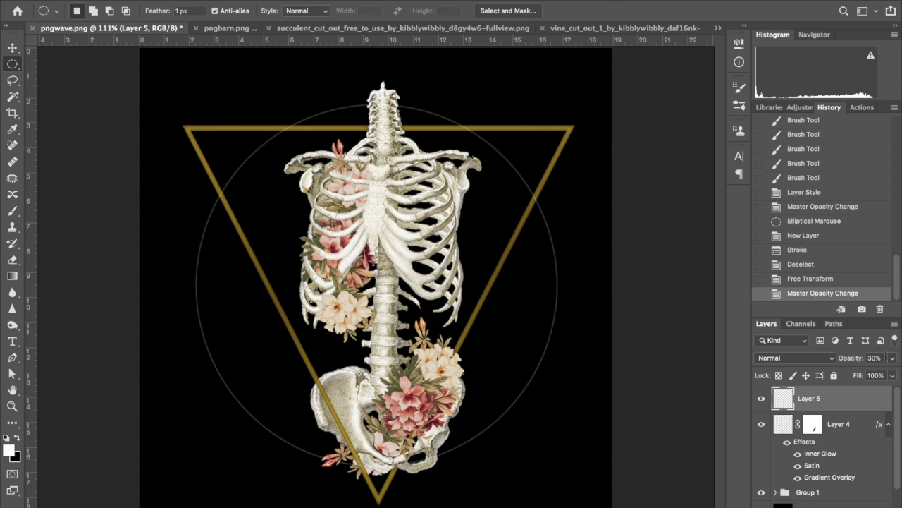
# Try a smaller duplicate circle, delete it, then Magic Wand the inside of the circle
pyautogui.hotkey('ctrl', 'j')
pyautogui.hotkey('ctrl', 't')
pyautogui.moveTo(543, 117); pyautogui.dragTo(499, 178)
pyautogui.press('Return')
pyautogui.press('0')
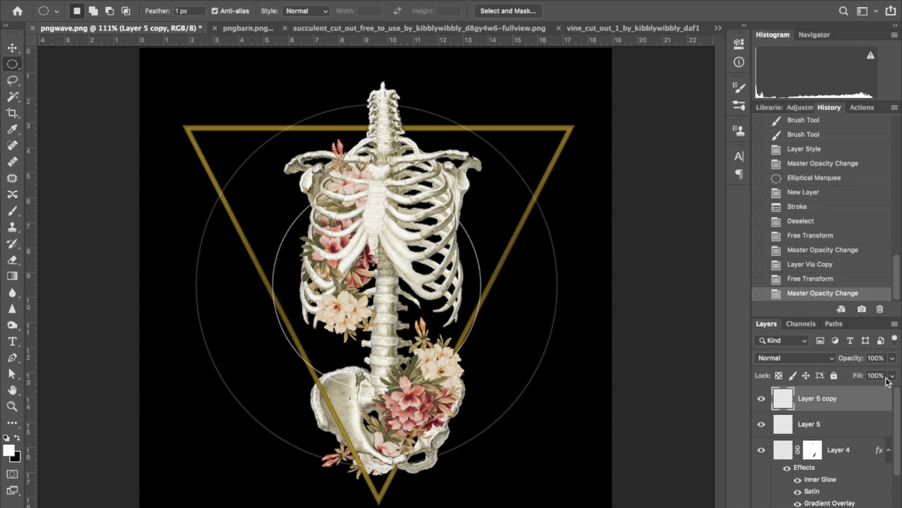
pyautogui.press('BackSpace')
pyautogui.hotkey('ctrl', '-')
pyautogui.hotkey('ctrl', '-')
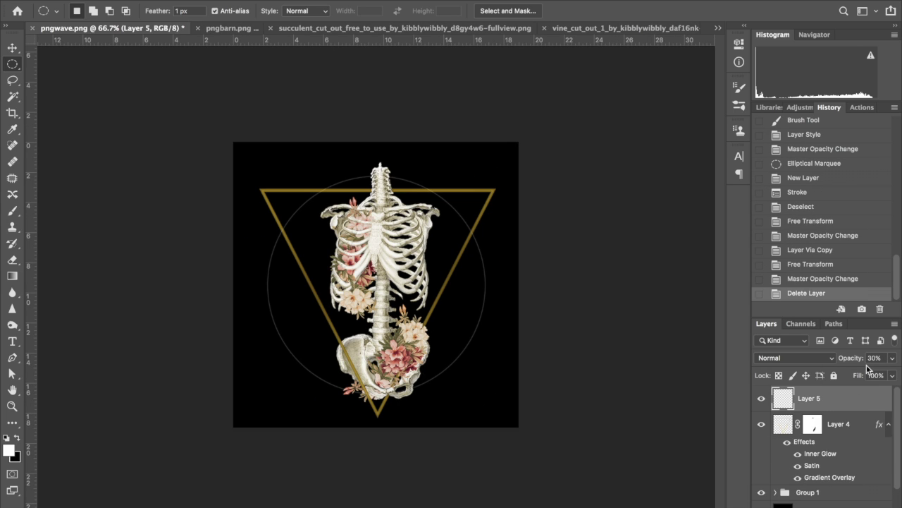
pyautogui.press('w')
pyautogui.click(431, 346)
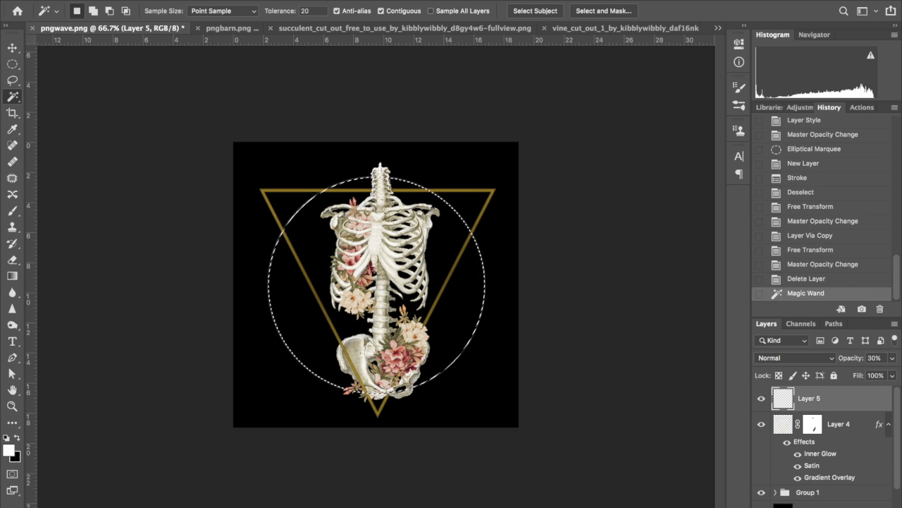
# Fill the circle selection on new Layer 6 and move it below the skeleton
pyautogui.hotkey('ctrl', 'shift', 'alt', 'n')
pyautogui.press('m')
pyautogui.rightClick(431, 345)
pyautogui.click(525, 451)
pyautogui.hotkey('ctrl', '[')
pyautogui.hotkey('ctrl', '[')
pyautogui.press('g')
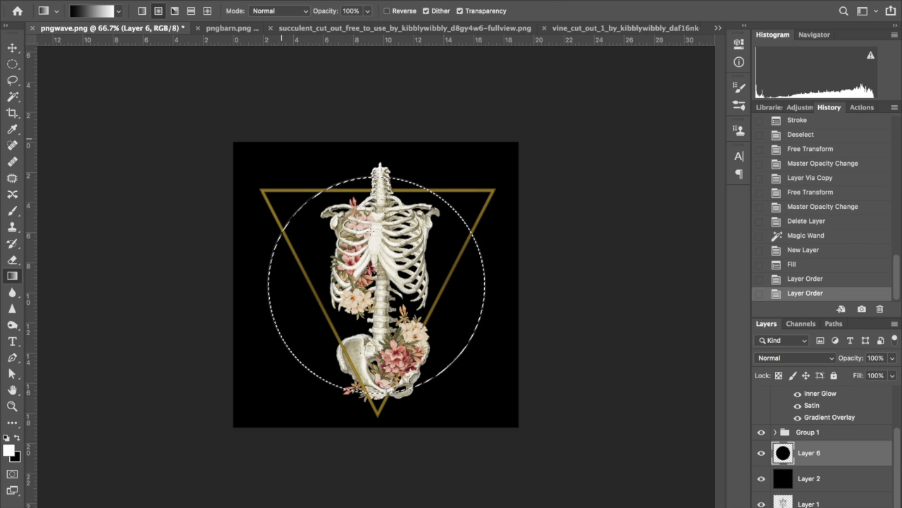
# Draw a black-centred, white-rimmed radial gradient across the circle and deselect
pyautogui.moveTo(380, 282); pyautogui.dragTo(496, 377)
pyautogui.moveTo(296, 253); pyautogui.dragTo(562, 411)
pyautogui.moveTo(376, 283); pyautogui.dragTo(21, 270)
pyautogui.click(92, 10)
pyautogui.moveTo(634, 278); pyautogui.dragTo(726, 277)
pyautogui.press('Return')
pyautogui.moveTo(377, 284); pyautogui.dragTo(478, 355)
pyautogui.hotkey('ctrl', 'd')
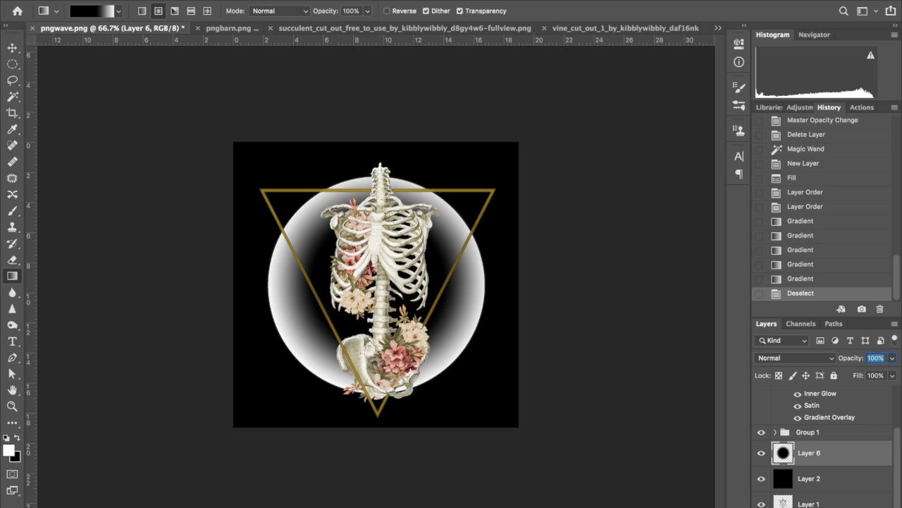
# Set the disc to 20% opacity and colorize it: hue 265, saturation +86, lightness -43
pyautogui.write('20')
pyautogui.press('Return')
pyautogui.press('BackSpace')
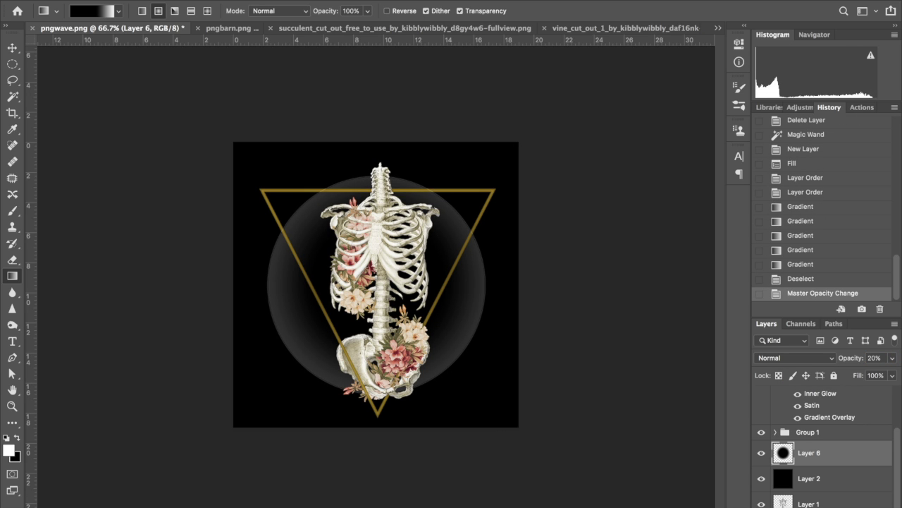
pyautogui.hotkey('ctrl', 'u')
pyautogui.click(795, 183)
pyautogui.moveTo(644, 145); pyautogui.dragTo(719, 146)
pyautogui.moveTo(675, 175); pyautogui.dragTo(648, 176)
pyautogui.moveTo(613, 115); pyautogui.dragTo(704, 115)
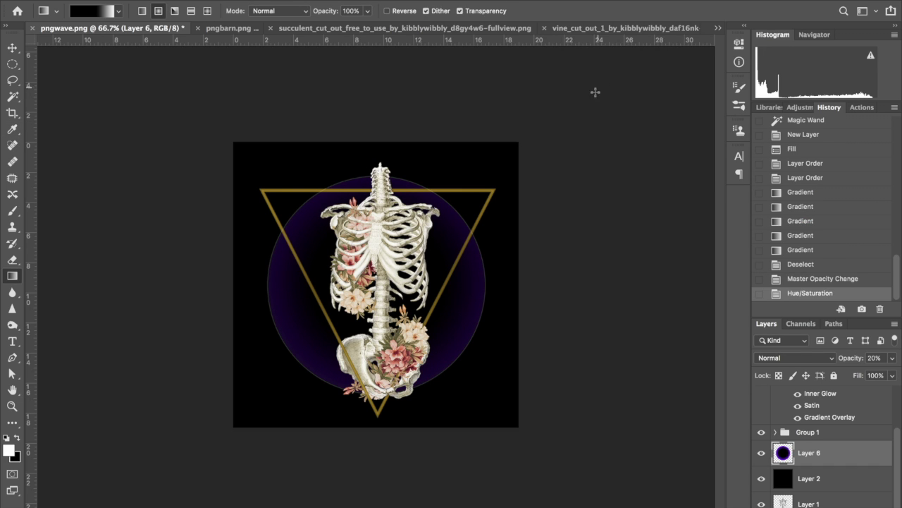
pyautogui.scroll(3, 584, 234)
pyautogui.scroll(3, 897, 398)
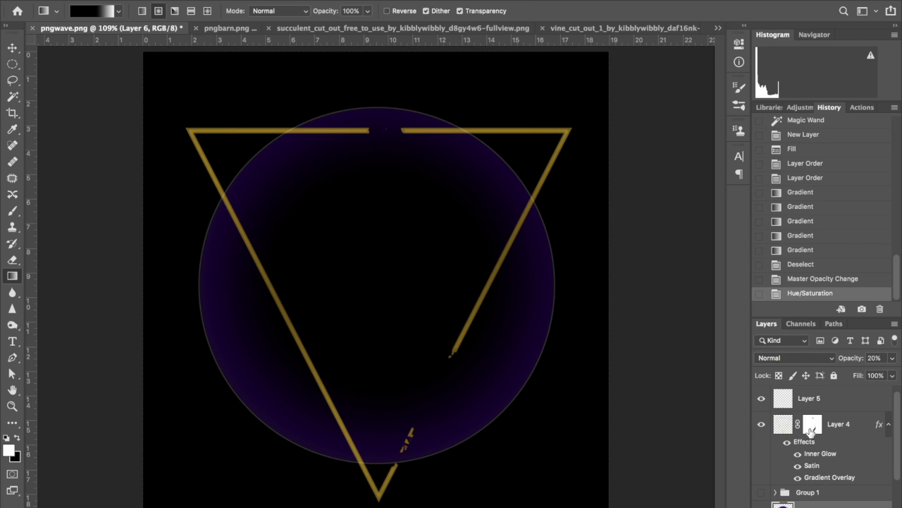
# Bring the galaxy image into the composition and scale it to cover the circle
pyautogui.click(761, 400)
pyautogui.click(761, 399)
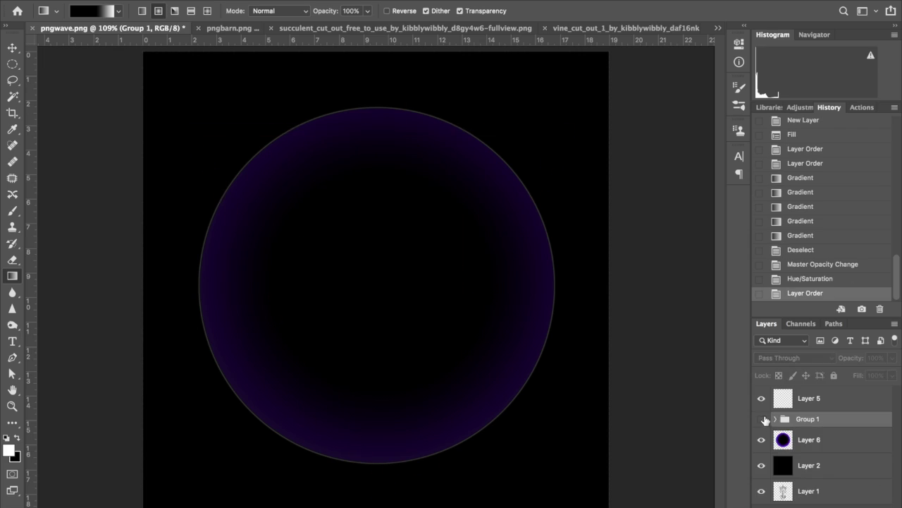
pyautogui.click(717, 30)
pyautogui.click(717, 30)
pyautogui.hotkey('ctrl', 't')
pyautogui.moveTo(559, 105); pyautogui.dragTo(201, 479)
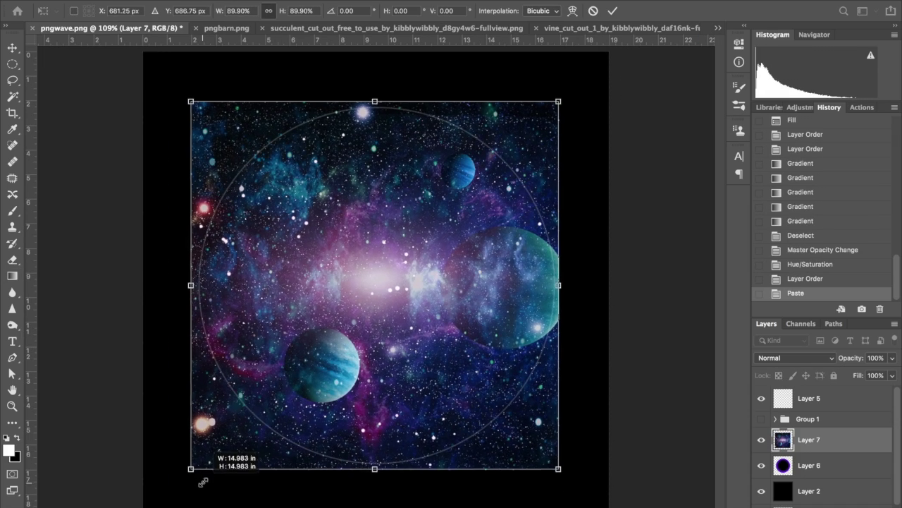
pyautogui.press('Return')
# Mask the galaxy to the circle with a Magic Wand selection and show the skeleton
pyautogui.press('w')
pyautogui.click(169, 78)
pyautogui.hotkey('ctrl', 'i')
pyautogui.click(761, 418)
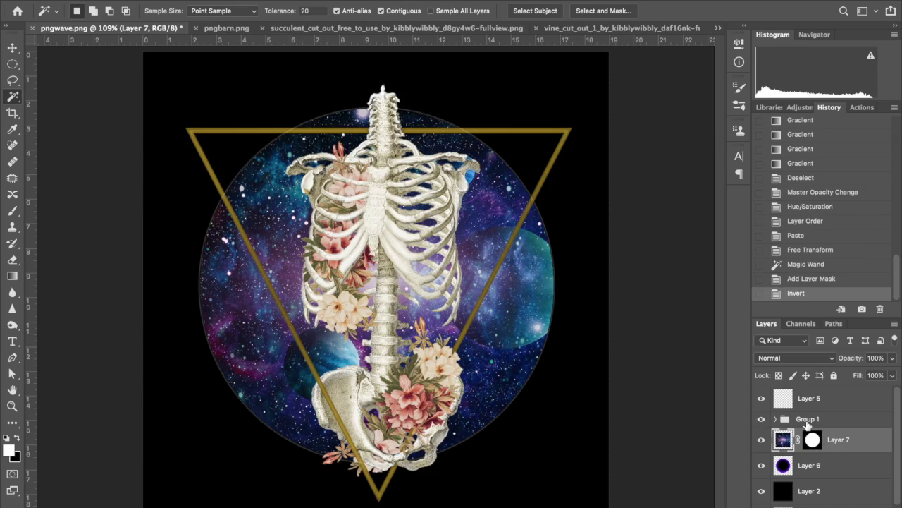
# Apply a first Levels pass raising the galaxy's black input and darkening midtones
pyautogui.hotkey('ctrl', 'l')
pyautogui.moveTo(609, 256); pyautogui.dragTo(634, 256)
pyautogui.moveTo(544, 253); pyautogui.dragTo(554, 253)
pyautogui.moveTo(637, 256); pyautogui.dragTo(633, 256)
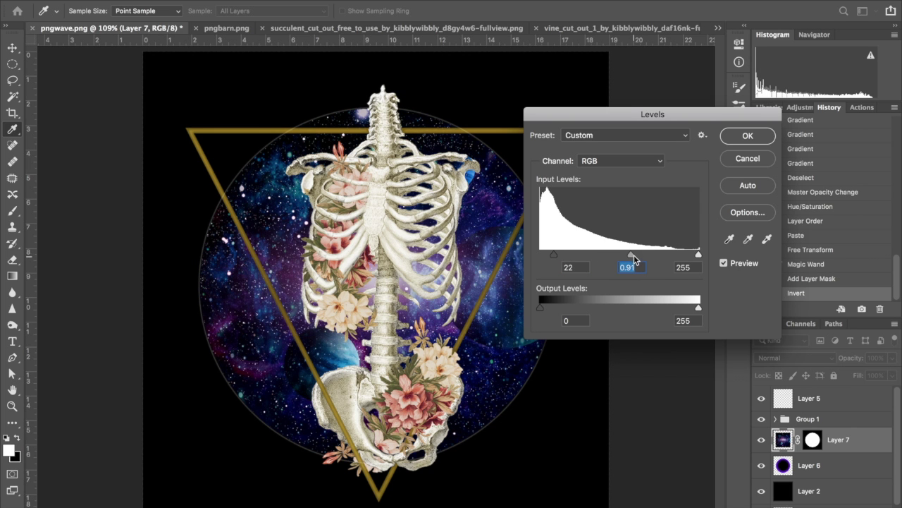
pyautogui.press('Return')
# Apply a second Levels adjustment to the galaxy and add empty Layer 8 above
pyautogui.hotkey('ctrl', 'l')
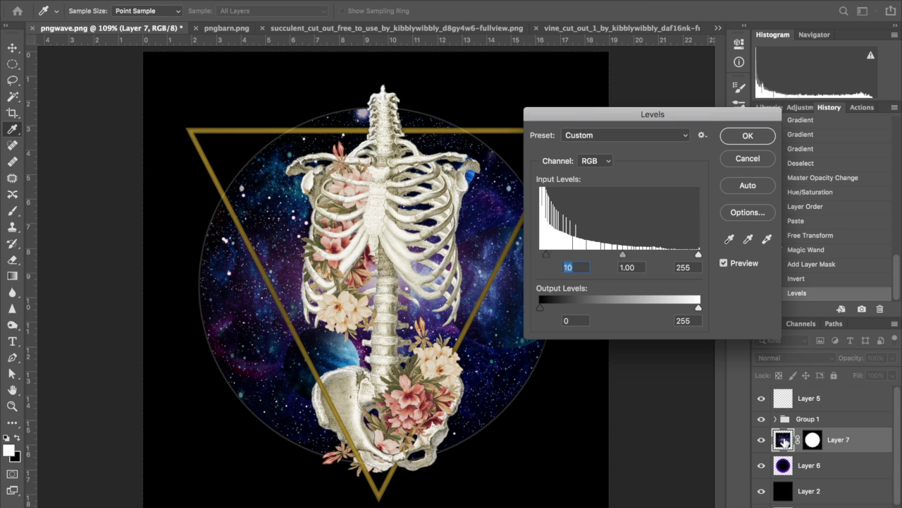
pyautogui.hotkey('shift', 'Up')
pyautogui.hotkey('shift', 'Up')
pyautogui.hotkey('shift', 'Up')
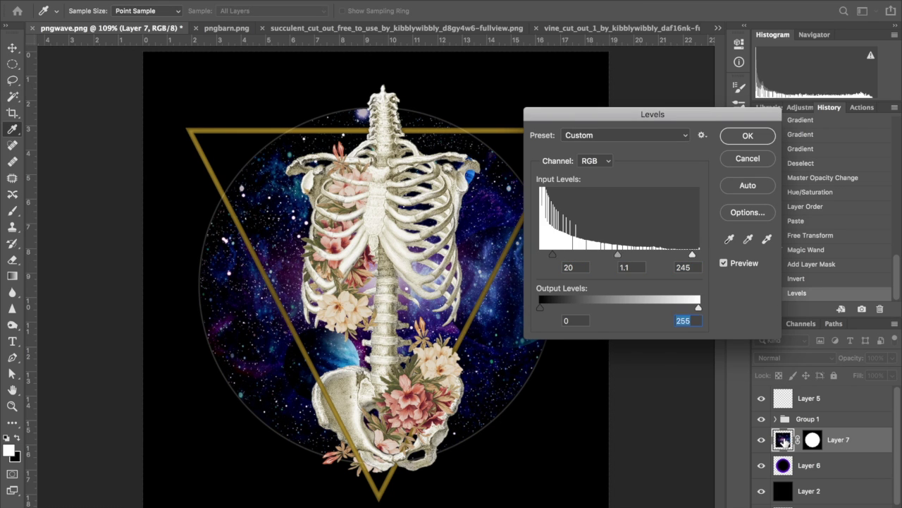
pyautogui.press('Return')
pyautogui.press('w')
pyautogui.hotkey('ctrl', 'shift', 'alt', 'n')
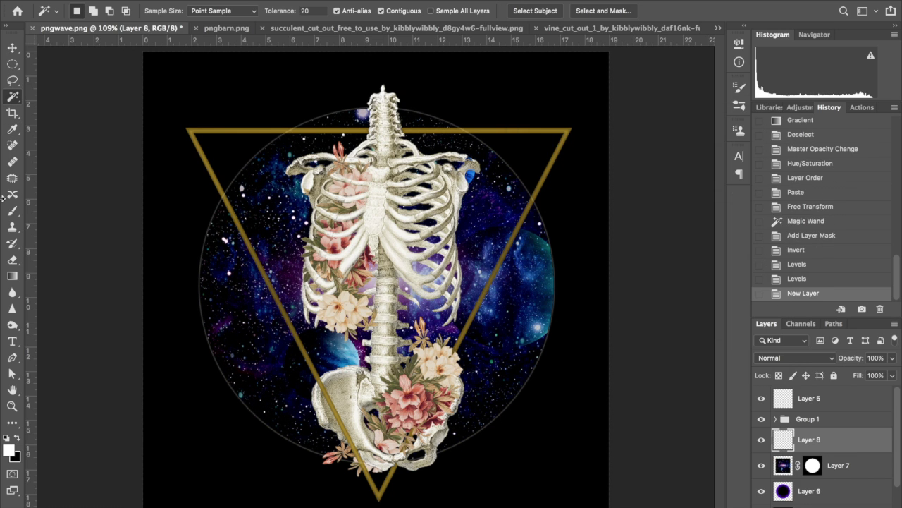
# Paint orange brush strokes near the top-left and bottom-right corners
pyautogui.press('b')
pyautogui.click(9, 449)
pyautogui.click(690, 14)
pyautogui.moveTo(465, 416); pyautogui.dragTo(572, 439)
pyautogui.moveTo(282, 161); pyautogui.dragTo(236, 95)
# Gaussian Blur the orange strokes into soft glows and duplicate galaxy Layer 7
pyautogui.click(303, 0)
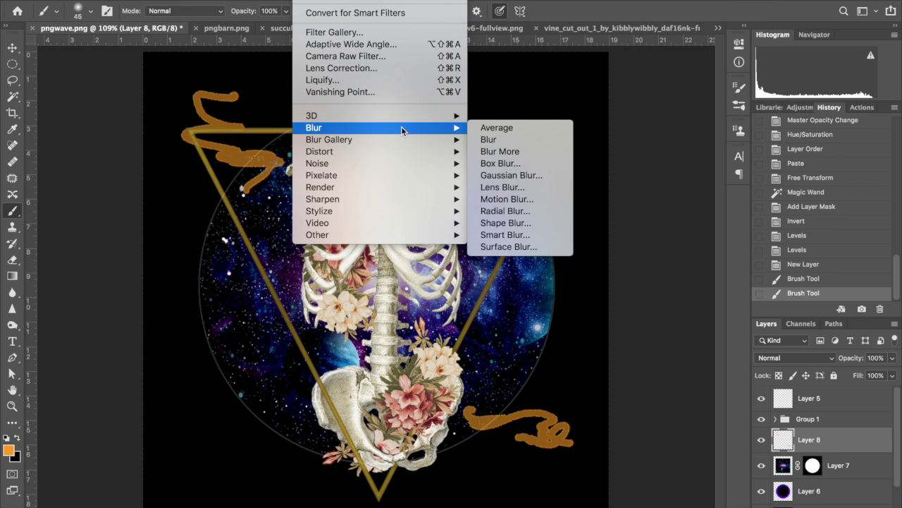
pyautogui.click(493, 177)
pyautogui.moveTo(718, 315); pyautogui.dragTo(751, 310)
pyautogui.press('Return')
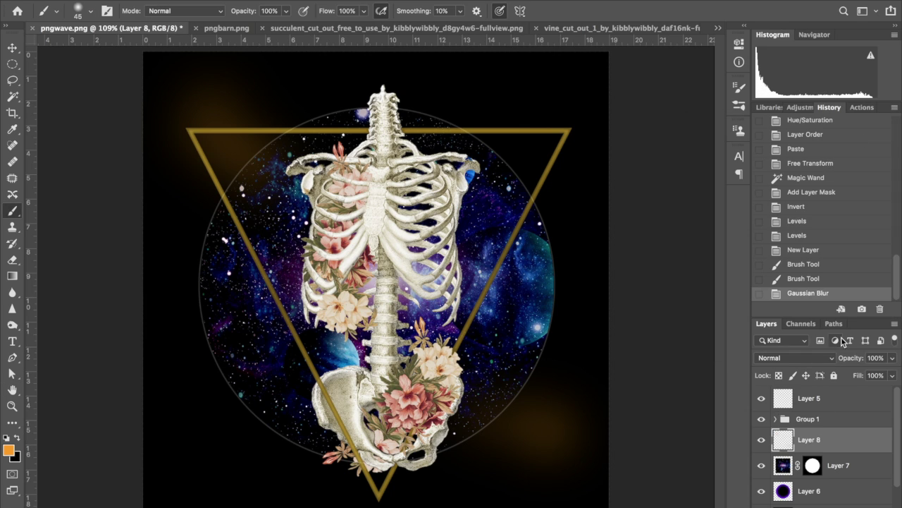
pyautogui.click(811, 465)
pyautogui.hotkey('ctrl', 'j')
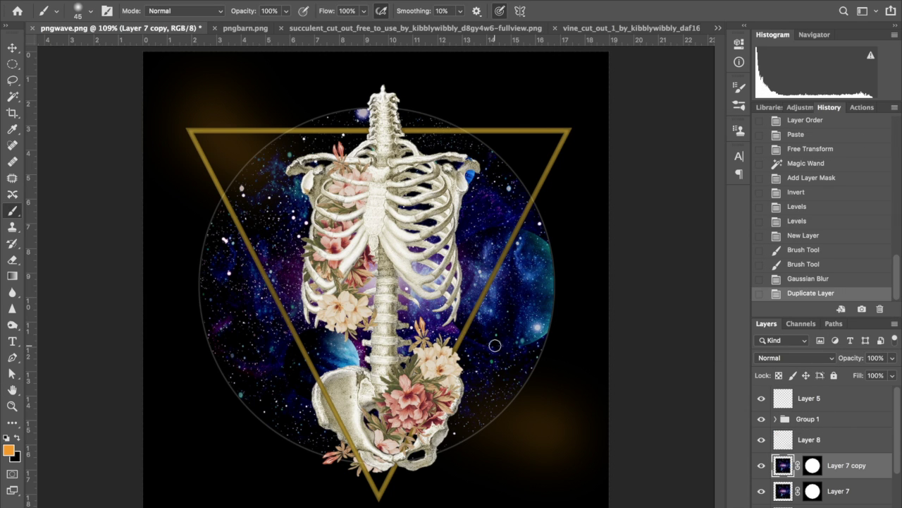
# Reset Layer 7 copy's mask to white and shift an elliptical area of it
pyautogui.click(812, 465)
pyautogui.hotkey('ctrl', 'a')
pyautogui.press('Delete')
pyautogui.hotkey('ctrl', 'i')
pyautogui.press('m')
pyautogui.moveTo(628, 201); pyautogui.dragTo(451, 395)
pyautogui.press('v')
pyautogui.moveTo(536, 324)
pyautogui.mouseDown()
pyautogui.moveTo(521, 331)
pyautogui.moveTo(564, 332)
pyautogui.mouseUp()
pyautogui.click(782, 465)
pyautogui.hotkey('ctrl', 'd')
# Move a second elliptical mask area leftward so the galaxy shows on the left
pyautogui.press('m')
pyautogui.moveTo(185, 157); pyautogui.dragTo(316, 354)
pyautogui.press('v')
pyautogui.moveTo(258, 240); pyautogui.dragTo(212, 240)
pyautogui.hotkey('ctrl', 'd')
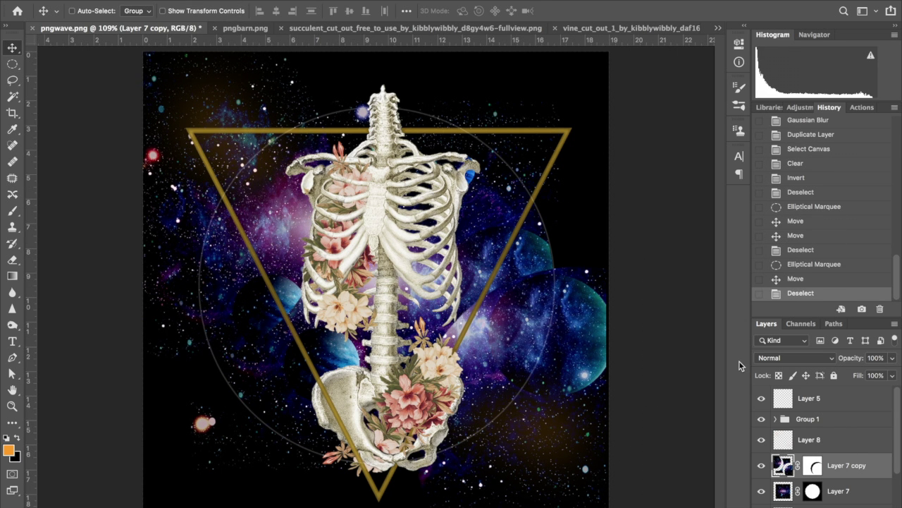
# Use the circle from Layer 7's mask to fill outside the circle on the copy's mask
pyautogui.click(812, 491)
pyautogui.press('w')
pyautogui.click(592, 296)
pyautogui.click(592, 296)
pyautogui.click(592, 296)
pyautogui.press('\\')
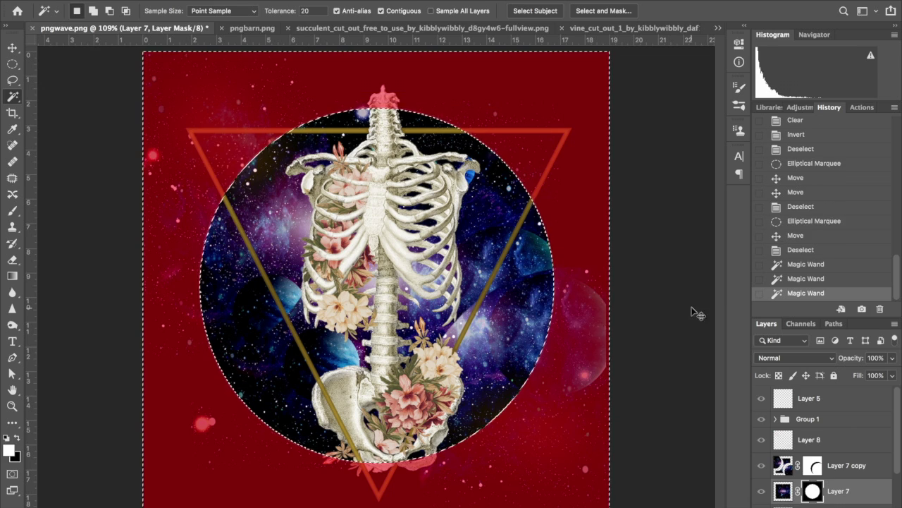
pyautogui.click(812, 465)
pyautogui.press('m')
pyautogui.hotkey('shift', 'ctrl', 'i')
pyautogui.hotkey('alt', 'BackSpace')
pyautogui.hotkey('ctrl', 'd')
pyautogui.hotkey('ctrl', 'i')
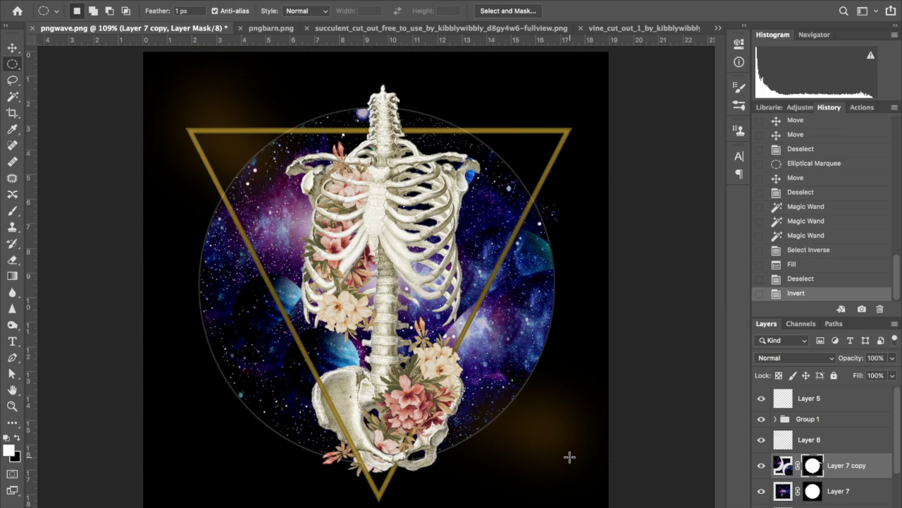
# Brush the copy's mask so the galaxy spreads past the circle edge
pyautogui.press('b')
pyautogui.click(564, 209)
pyautogui.click(568, 222)
pyautogui.click(510, 394)
pyautogui.moveTo(510, 395)
pyautogui.mouseDown()
pyautogui.moveTo(523, 411)
pyautogui.moveTo(580, 385)
pyautogui.mouseUp()
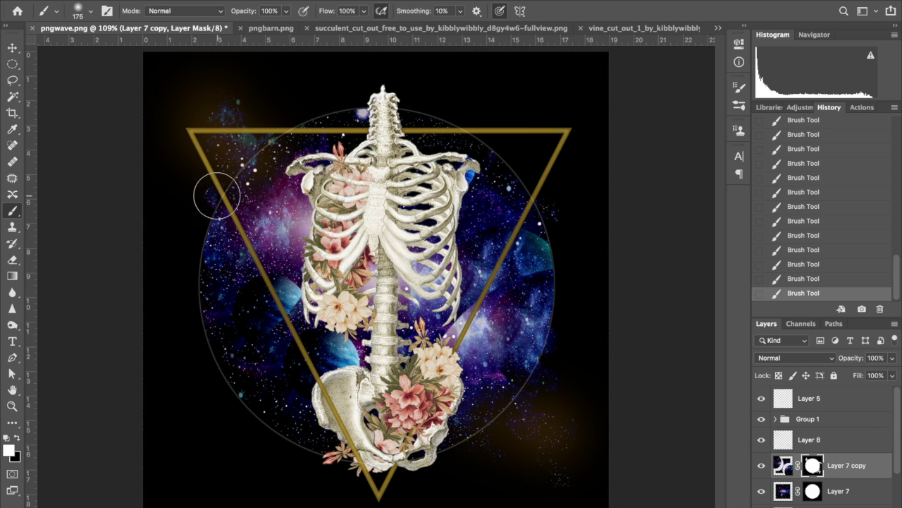
# Hide the circle outline Layer 5, touch up the mask, and shift Layer 8's hue to -116
pyautogui.click(761, 398)
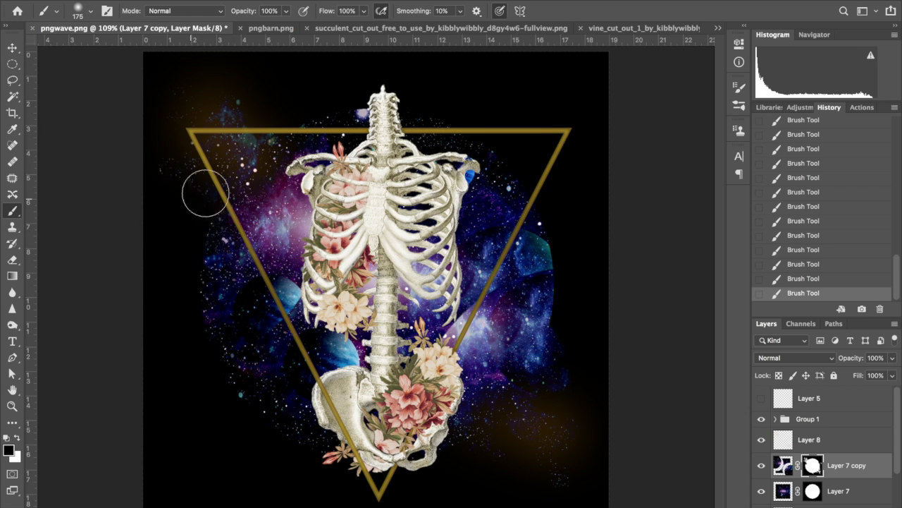
pyautogui.moveTo(199, 425); pyautogui.dragTo(204, 418)
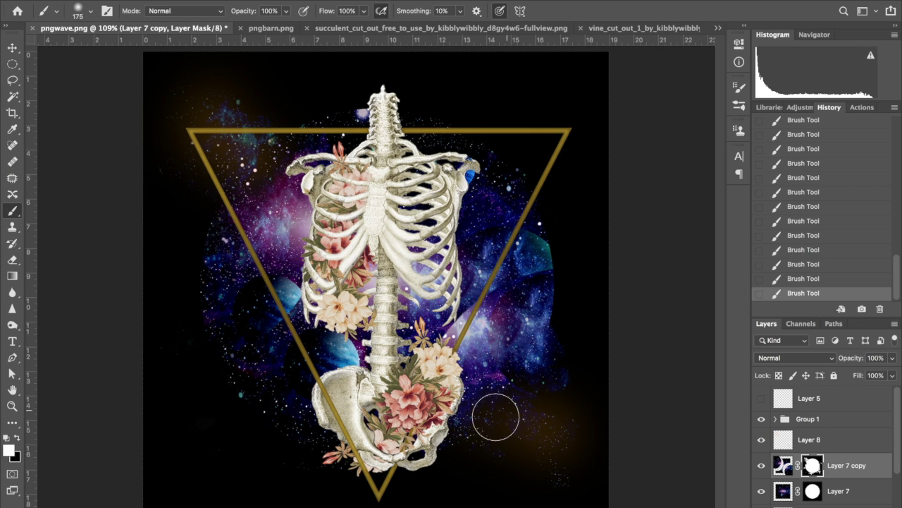
pyautogui.moveTo(674, 113)
pyautogui.mouseDown()
pyautogui.moveTo(719, 122)
pyautogui.moveTo(639, 121)
pyautogui.mouseUp()
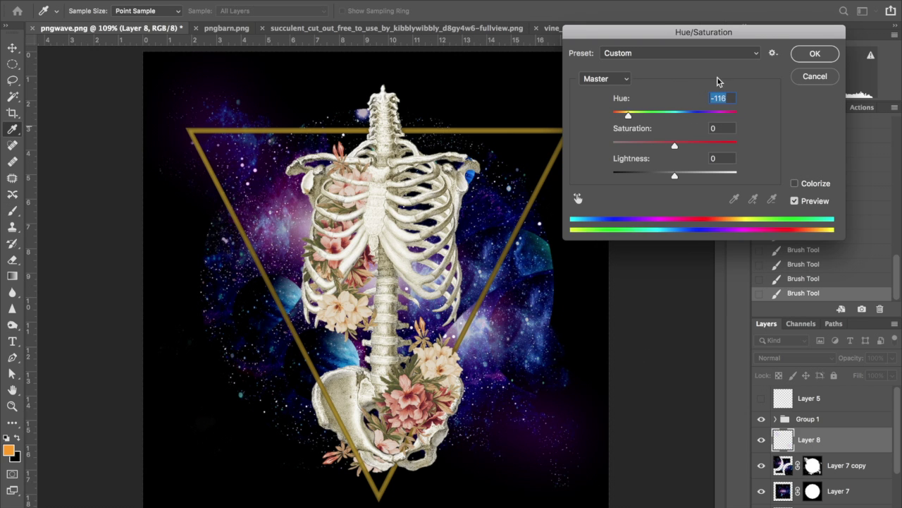
# Reveal more nebula near the teal patch and set Layer 8's blend mode to Divide
pyautogui.press('x')
pyautogui.moveTo(544, 333); pyautogui.dragTo(530, 265)
pyautogui.click(810, 439)
pyautogui.click(795, 358)
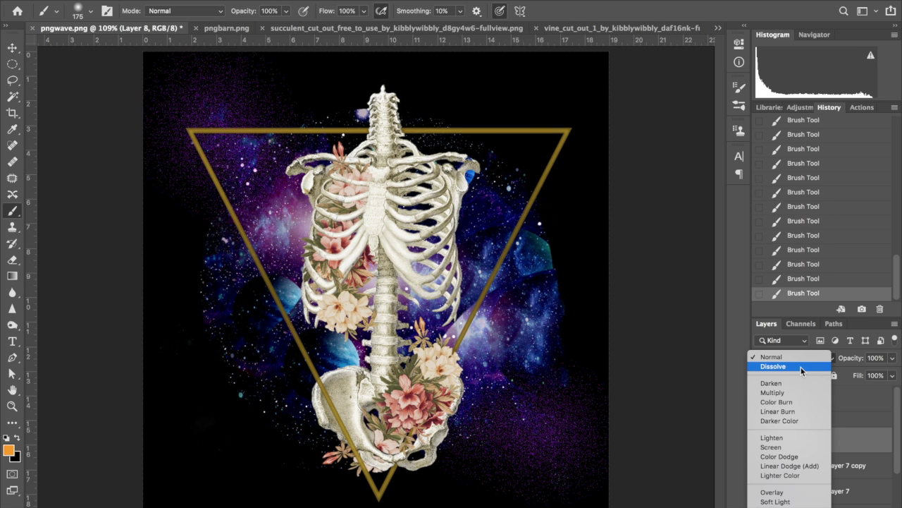
pyautogui.click(775, 485)
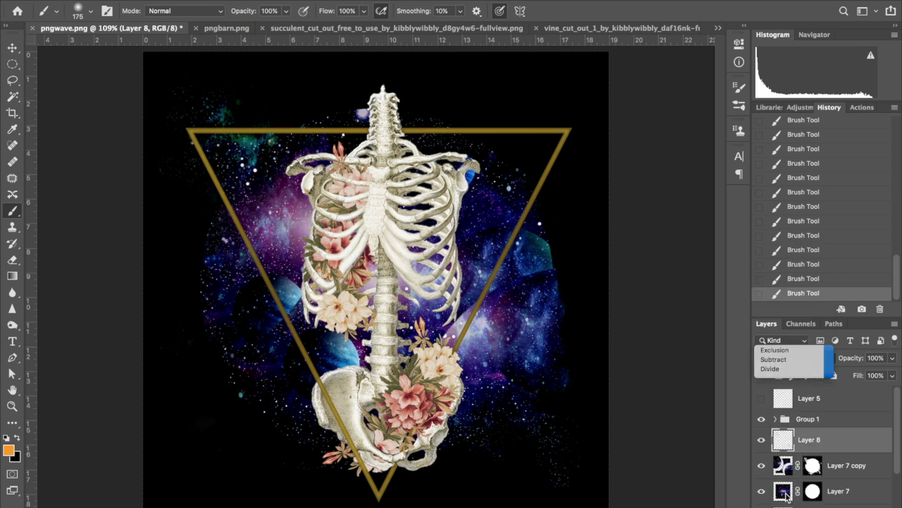
# Paint Layer 7's mask around the right-side nebula and reset the paint colours
pyautogui.click(813, 466)
pyautogui.moveTo(557, 275)
pyautogui.mouseDown()
pyautogui.moveTo(560, 251)
pyautogui.moveTo(550, 268)
pyautogui.mouseUp()
pyautogui.click(813, 491)
pyautogui.press('d')
pyautogui.press('x')
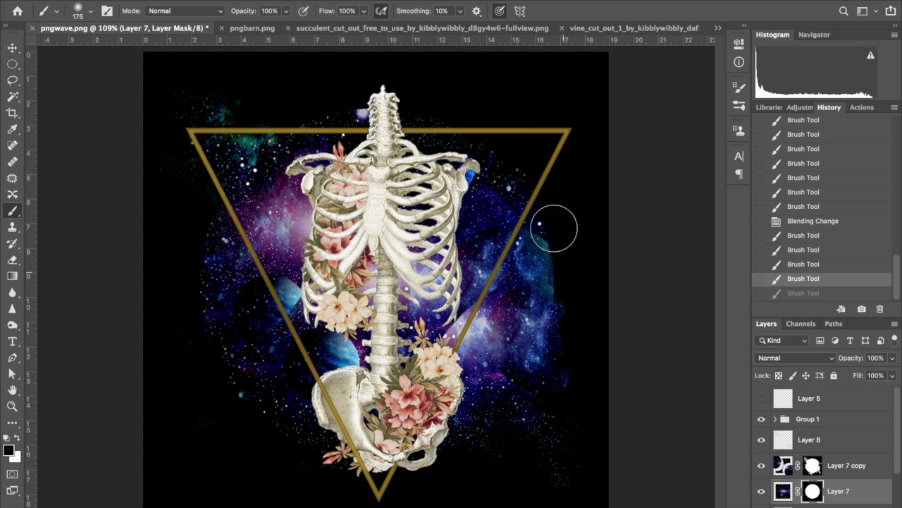
# Show Layer 5 again, with Layer 7 at 60% opacity and Layer 5 at 19%
pyautogui.click(761, 398)
pyautogui.click(874, 357)
pyautogui.write('60')
pyautogui.press('Return')
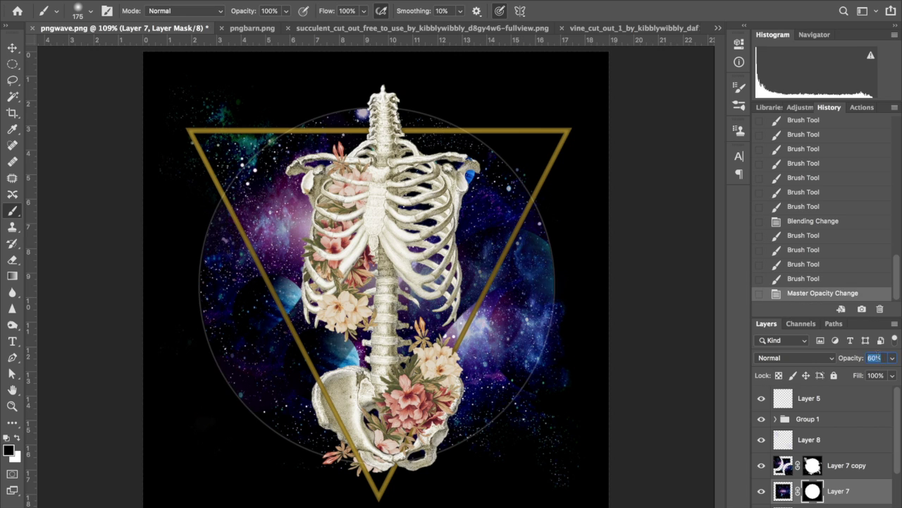
pyautogui.click(811, 398)
pyautogui.press('Down')
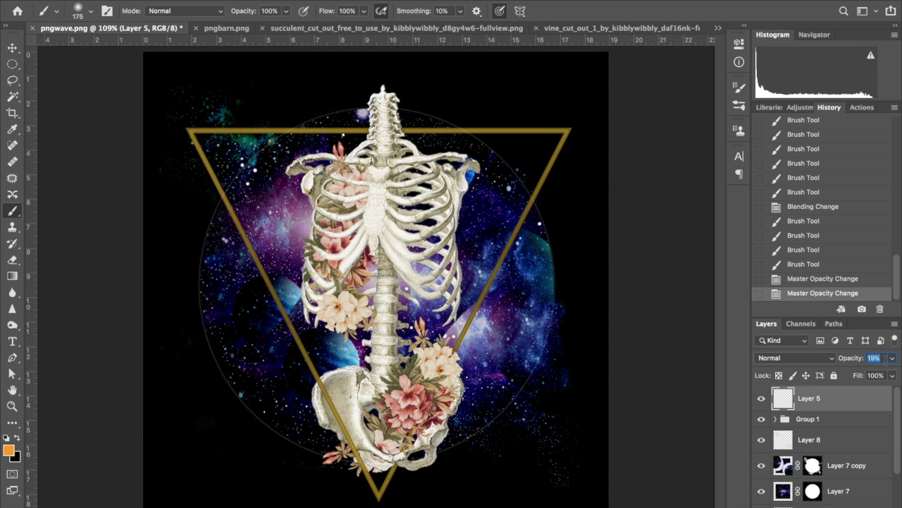
# Add a 174 px Inner Shadow to the circle outline Layer 5
pyautogui.click(762, 499)
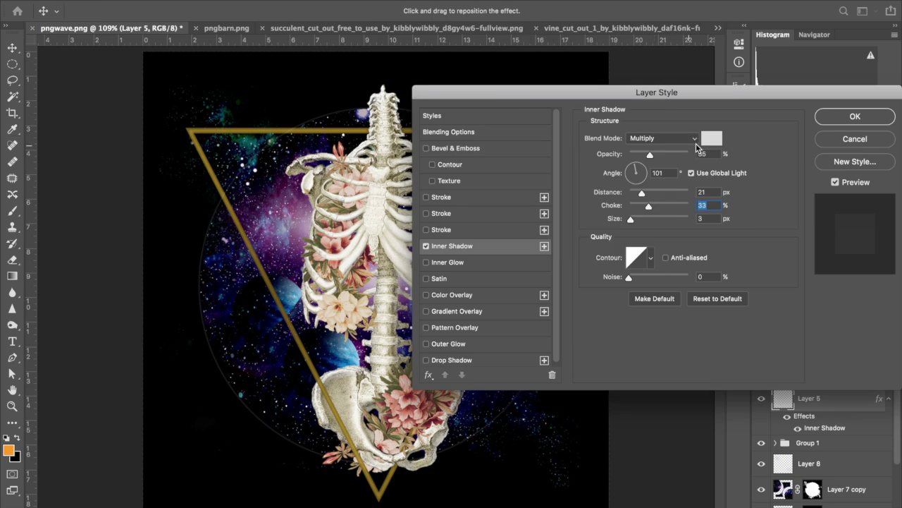
pyautogui.moveTo(655, 93); pyautogui.dragTo(573, 313)
pyautogui.moveTo(550, 438); pyautogui.dragTo(590, 439)
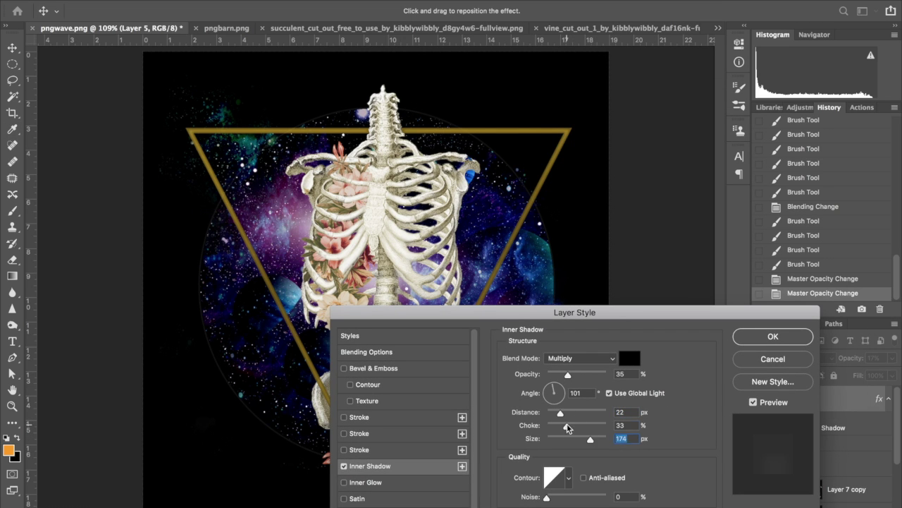
pyautogui.click(580, 358)
pyautogui.click(773, 336)
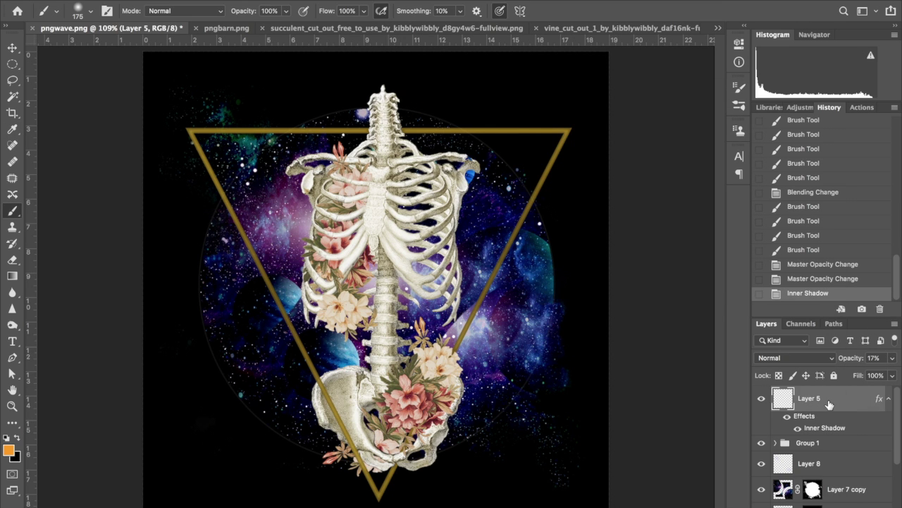
# Brush Layer 7 copy's mask to soften the nebula edges on the right
pyautogui.click(832, 488)
pyautogui.moveTo(564, 317)
pyautogui.mouseDown()
pyautogui.moveTo(580, 318)
pyautogui.moveTo(610, 362)
pyautogui.moveTo(528, 317)
pyautogui.moveTo(568, 236)
pyautogui.moveTo(543, 315)
pyautogui.moveTo(485, 346)
pyautogui.mouseUp()
pyautogui.press('0')
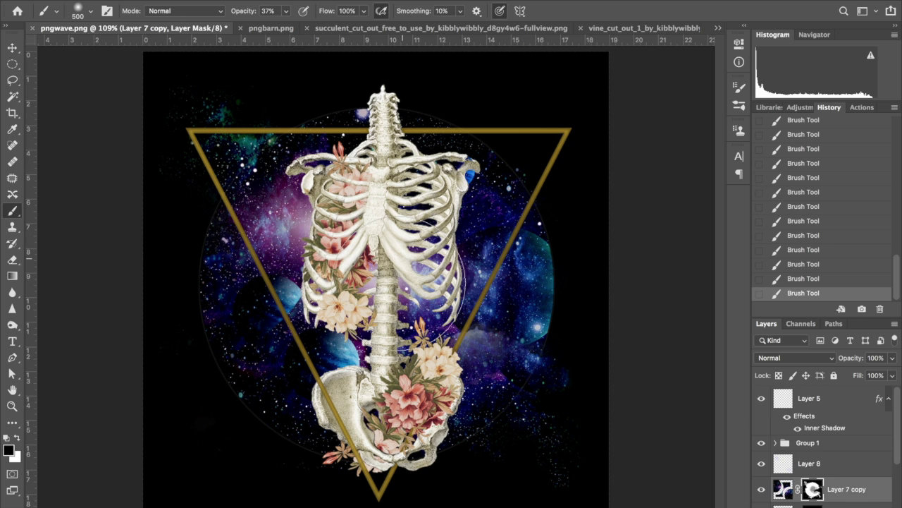
pyautogui.scroll(-1, 856, 399)
# Give Group 1 a Multiply Outer Glow at 40% opacity, spread 14, size 65
pyautogui.click(775, 409)
pyautogui.click(811, 408)
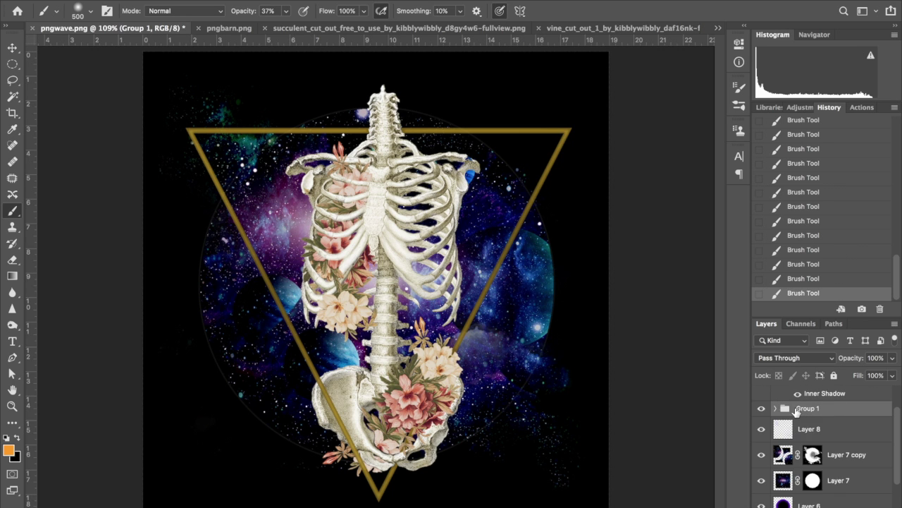
pyautogui.rightClick(879, 408)
pyautogui.click(825, 489)
pyautogui.moveTo(698, 234); pyautogui.dragTo(698, 248)
pyautogui.moveTo(697, 234); pyautogui.dragTo(688, 233)
pyautogui.moveTo(719, 153); pyautogui.dragTo(704, 156)
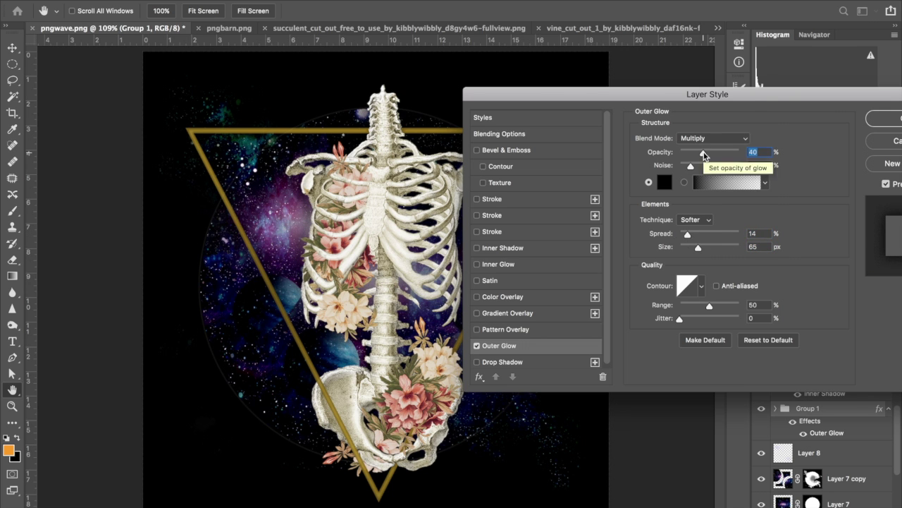
pyautogui.press('Return')
pyautogui.scroll(-2, 540, 286)
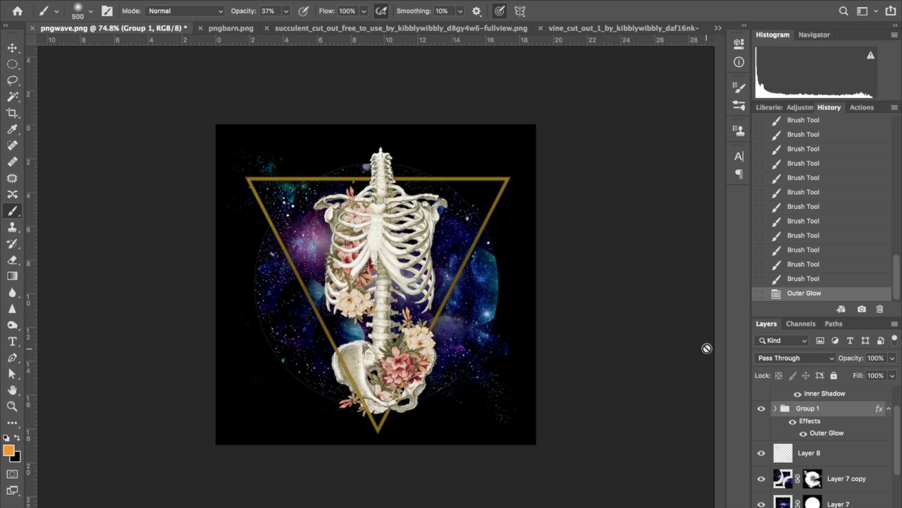
# Switch to Full Screen Mode to preview the finished artwork against black
pyautogui.press('f')
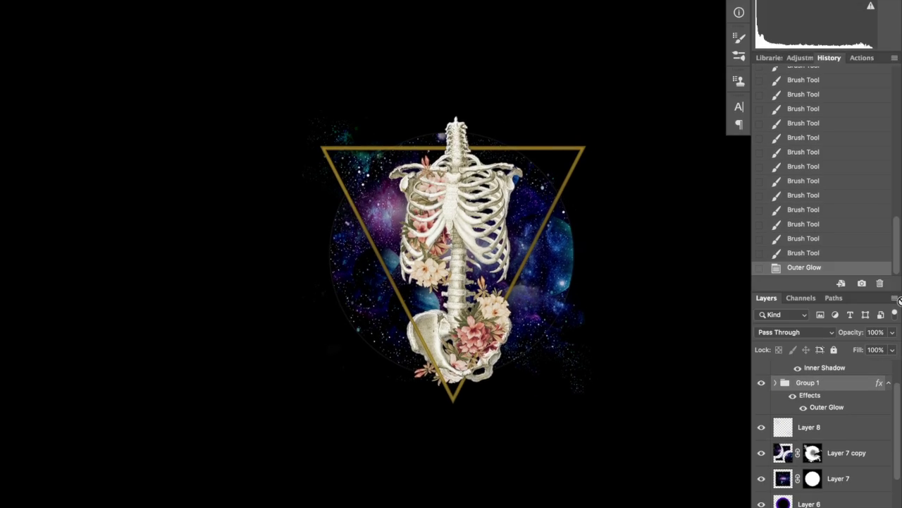